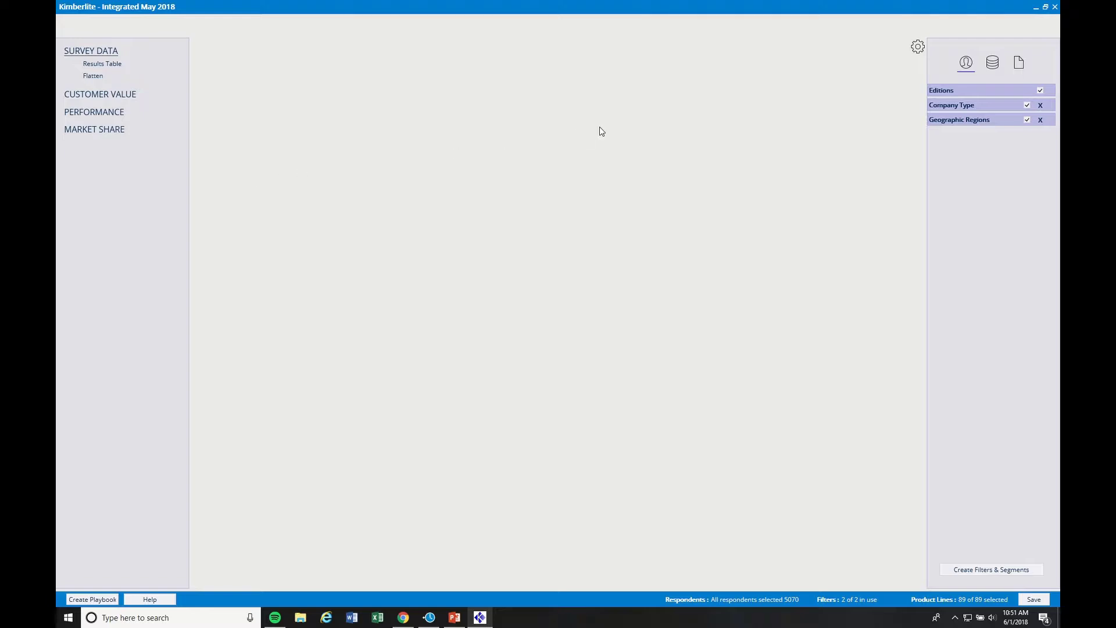
# Expand the Editions, Company Type and Geographic Regions filters to show their options
pyautogui.click(957, 90)
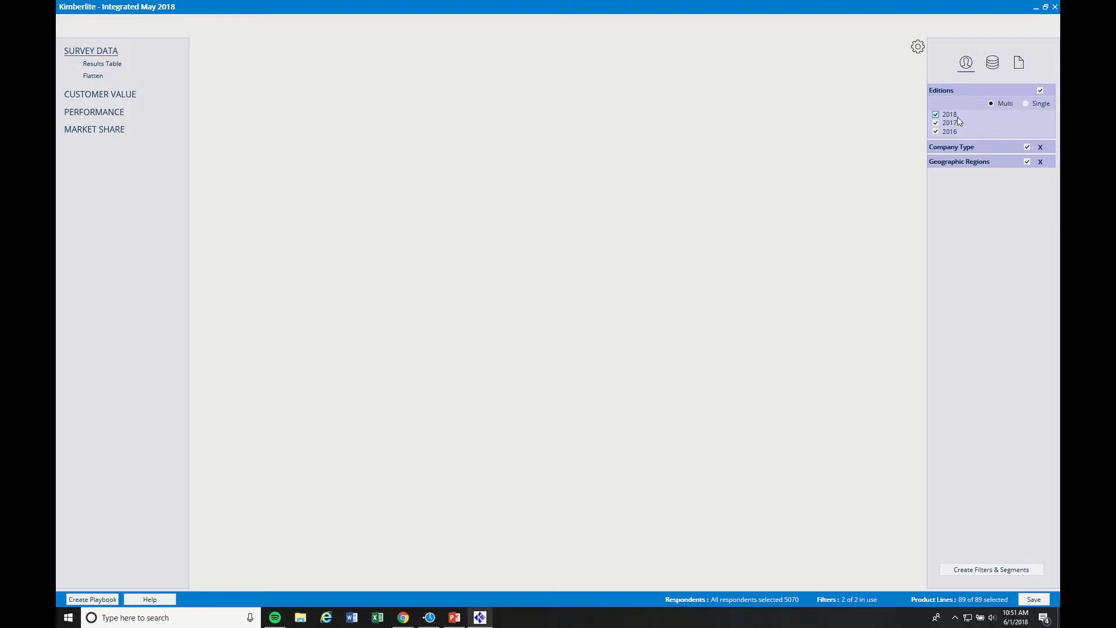
pyautogui.click(960, 149)
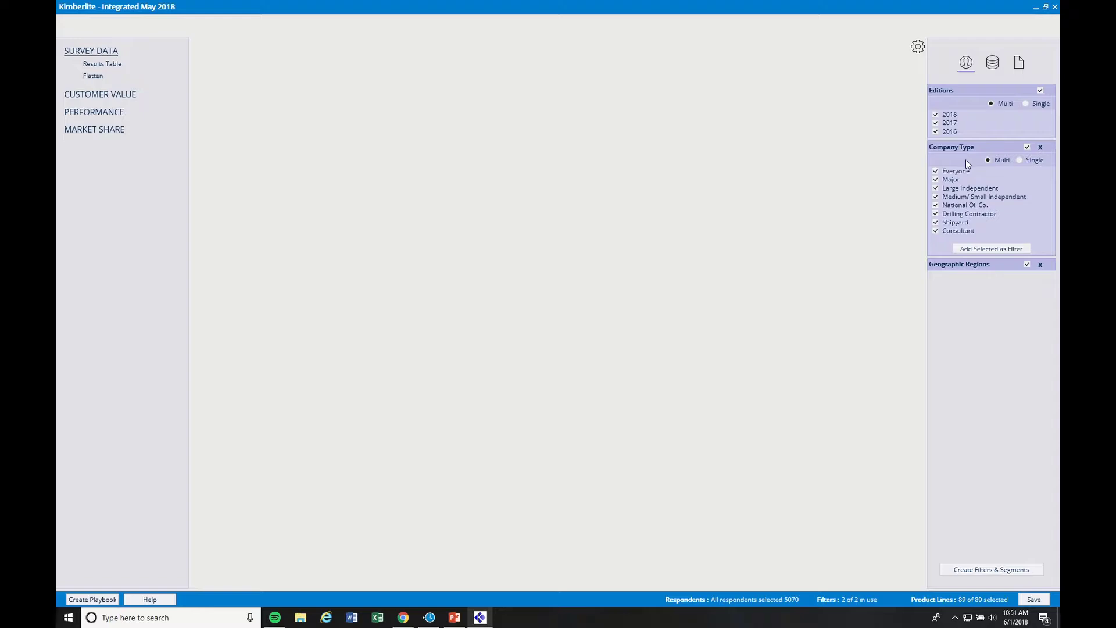
pyautogui.click(966, 266)
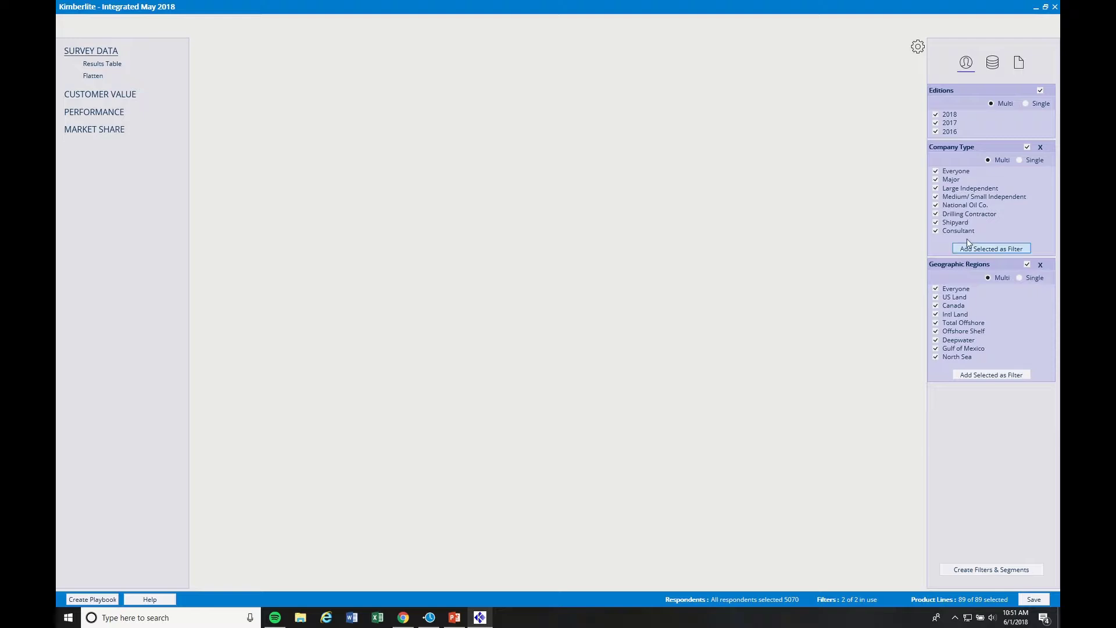
# Review the members of the Company Type, Geographic Regions, Category and Product Line market segment groups
pyautogui.click(992, 64)
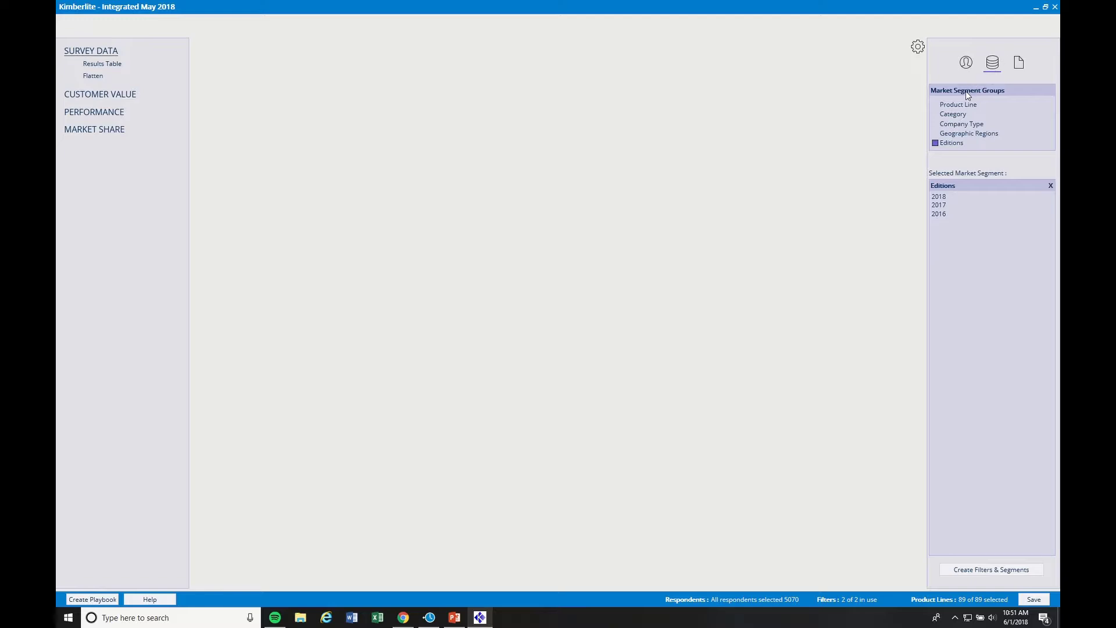
pyautogui.click(954, 127)
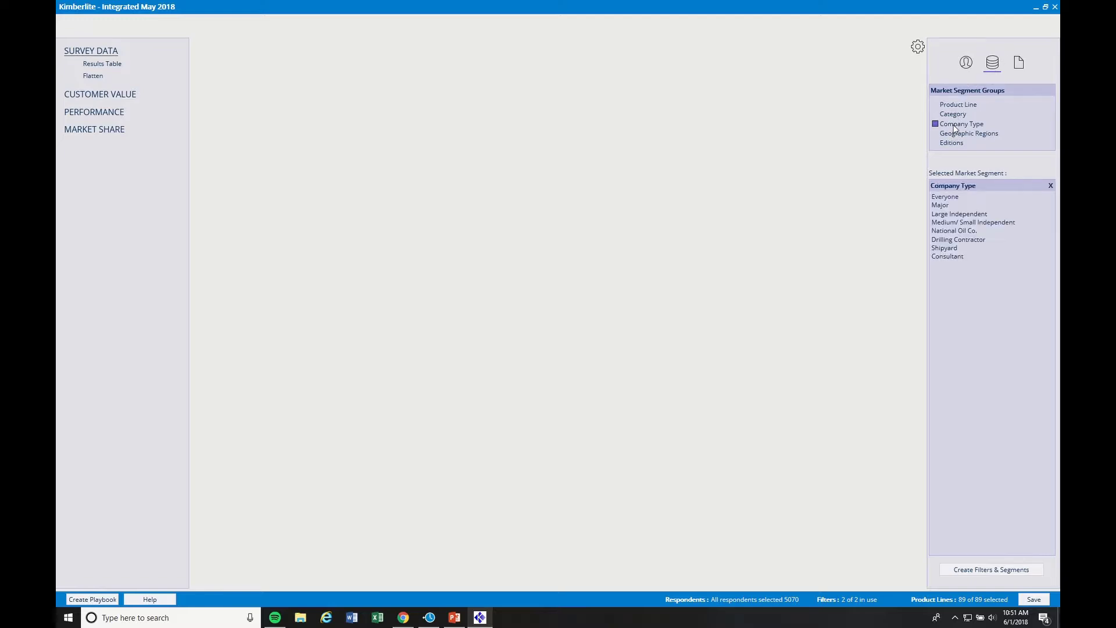
pyautogui.click(953, 134)
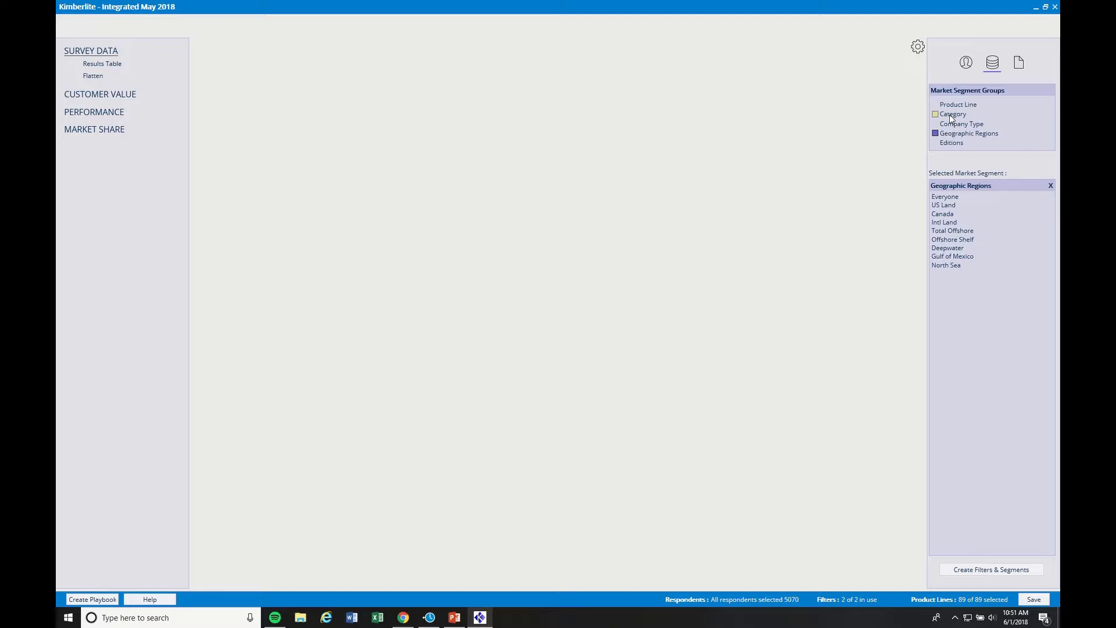
pyautogui.click(950, 115)
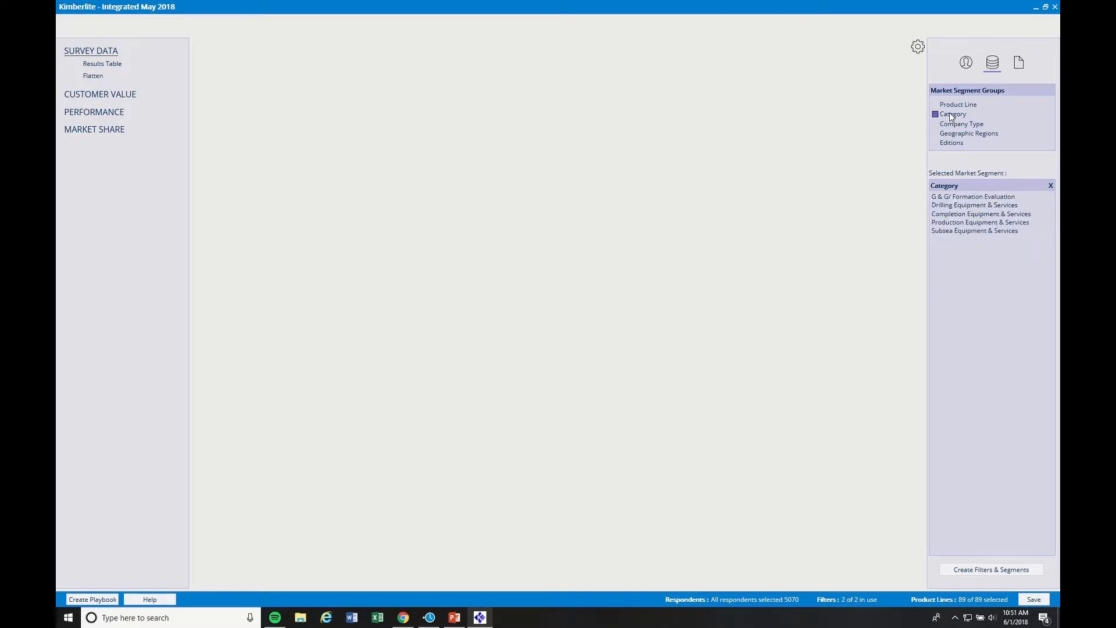
pyautogui.click(952, 106)
pyautogui.scroll(-10, 948, 238)
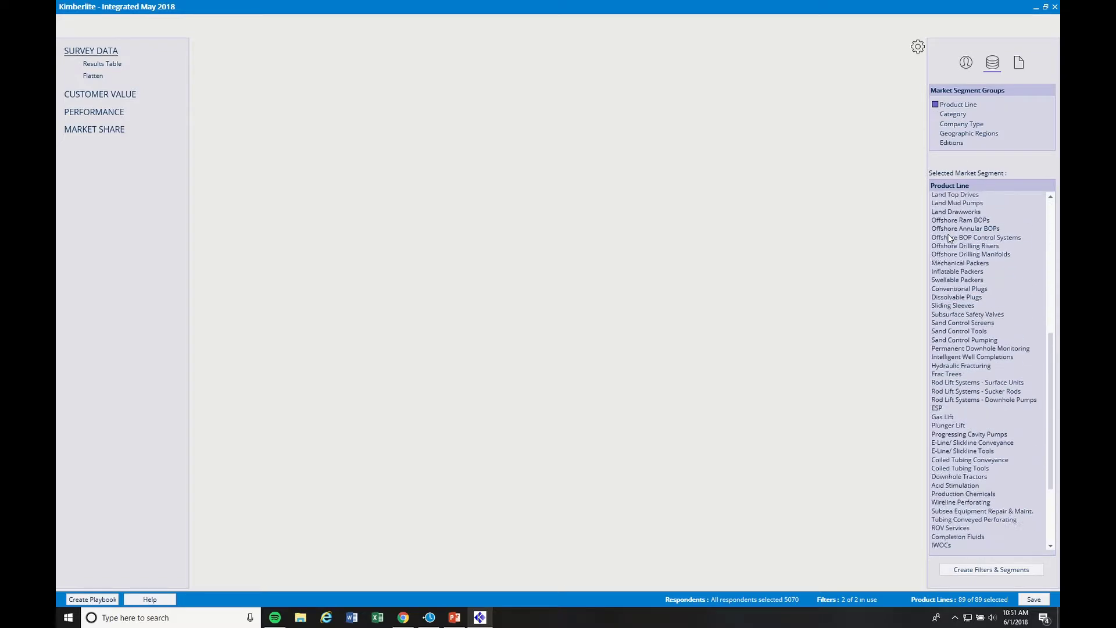
pyautogui.scroll(10, 948, 239)
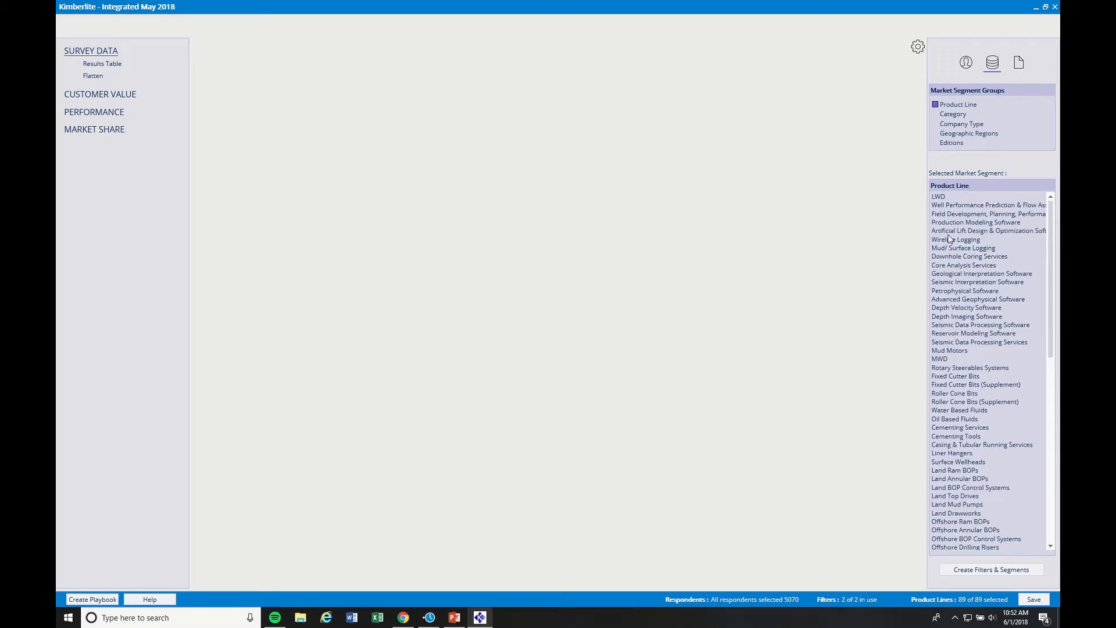
# Open the Geographic Regions filter set for editing and list the Land responses under Geographic Region
pyautogui.click(965, 63)
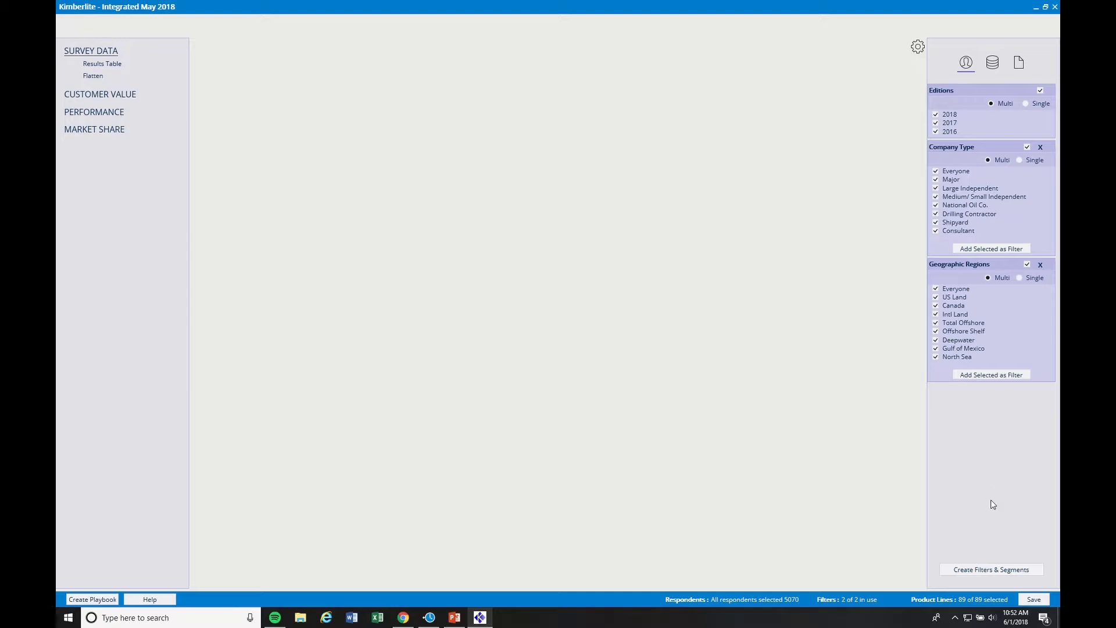
pyautogui.click(987, 570)
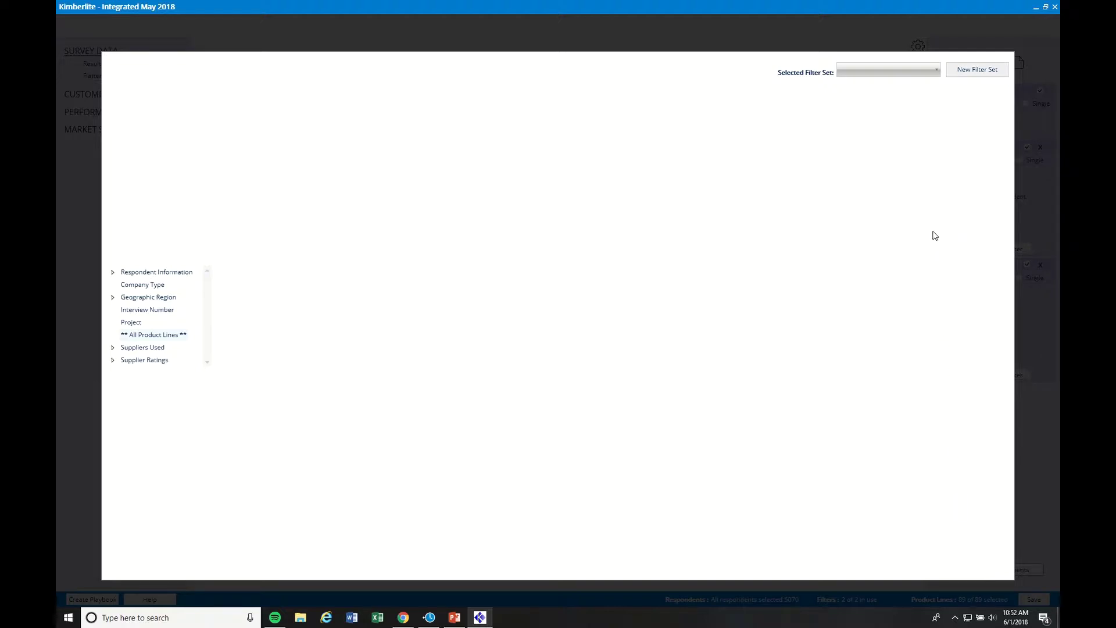
pyautogui.click(936, 72)
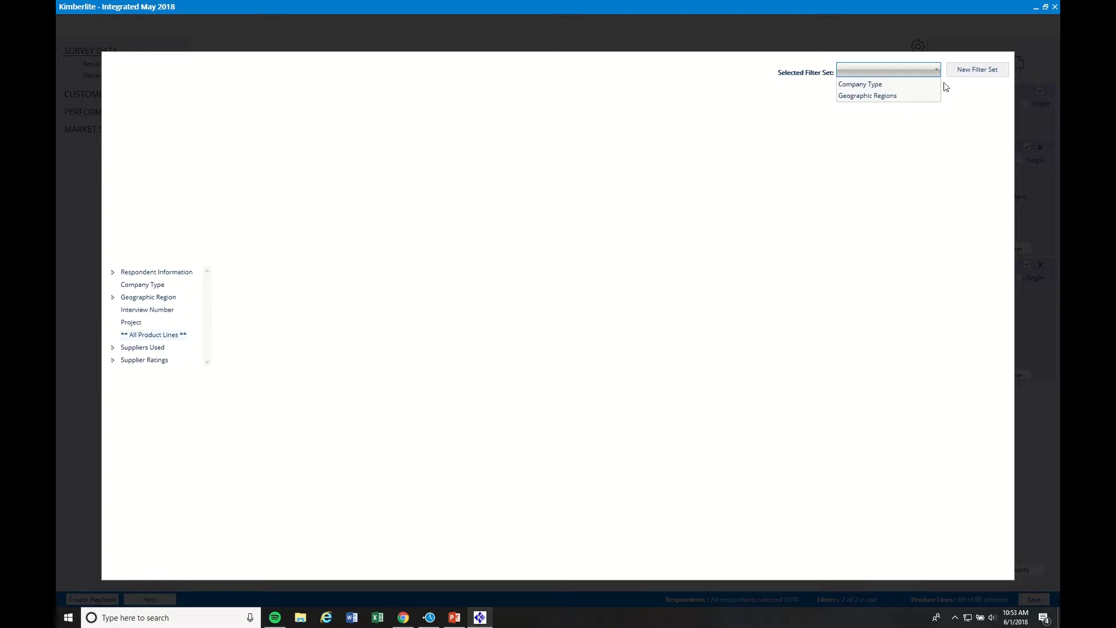
pyautogui.click(895, 97)
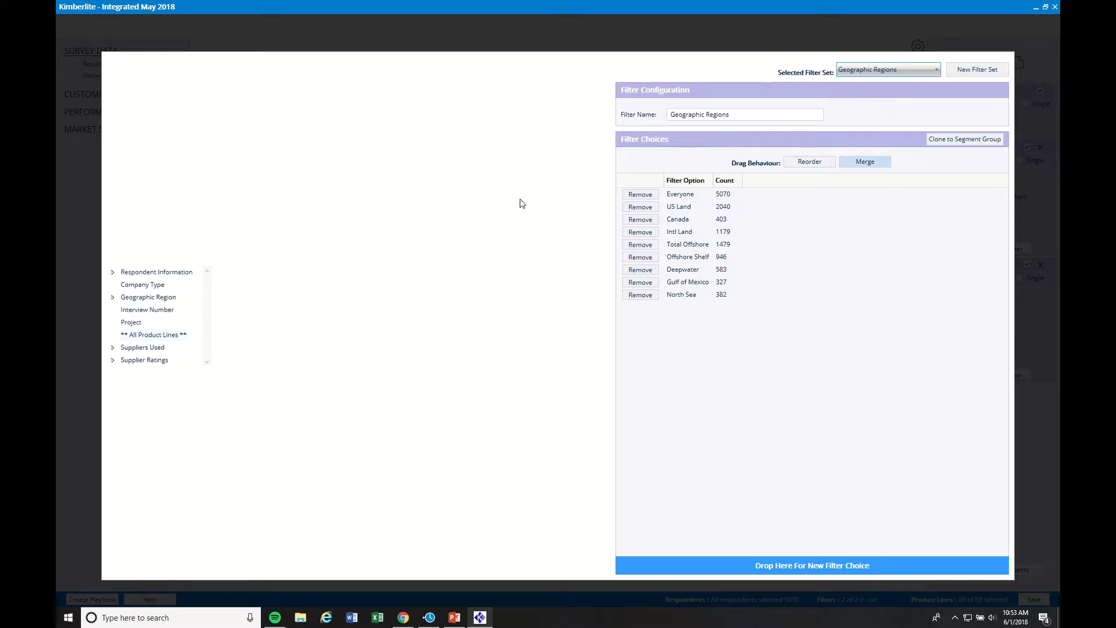
pyautogui.click(112, 298)
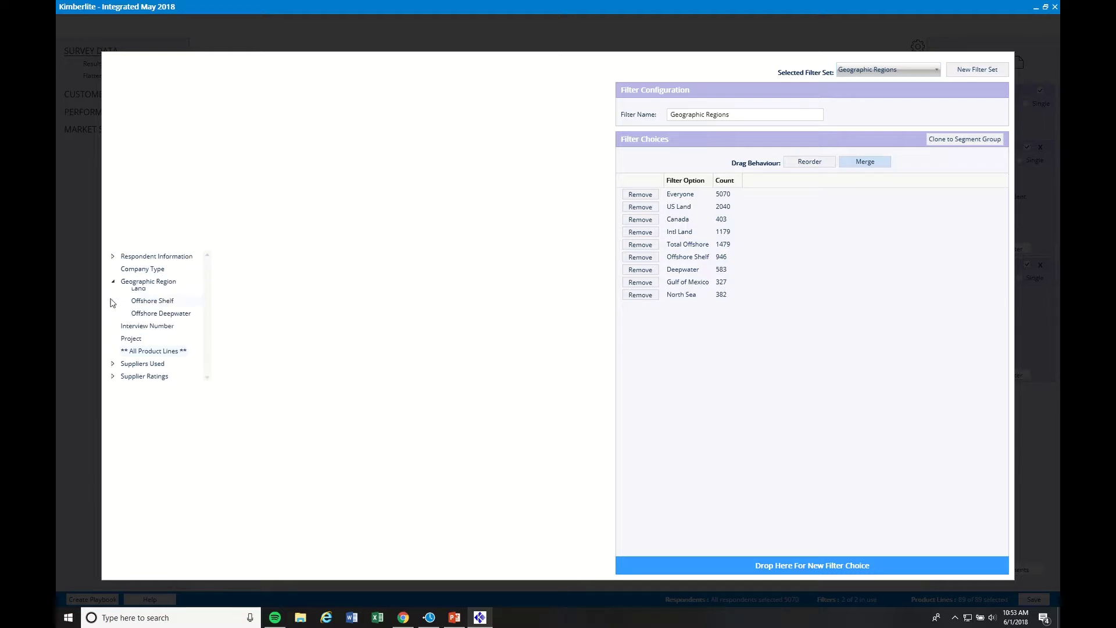
pyautogui.click(139, 291)
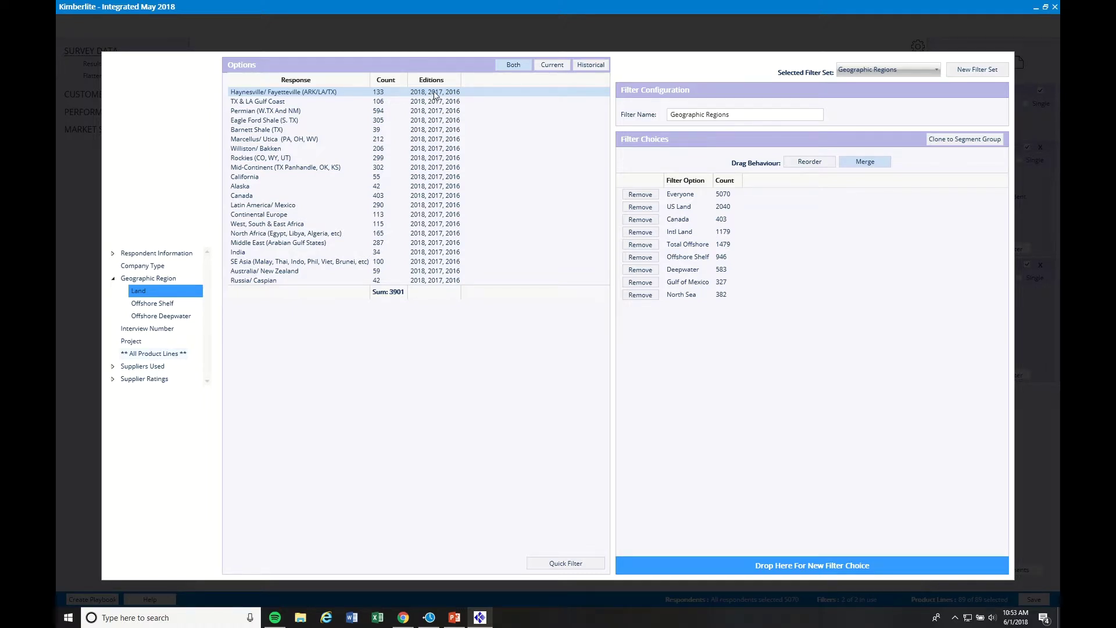
# Compare the Land responses for the current editions, the historical editions and both together
pyautogui.click(553, 65)
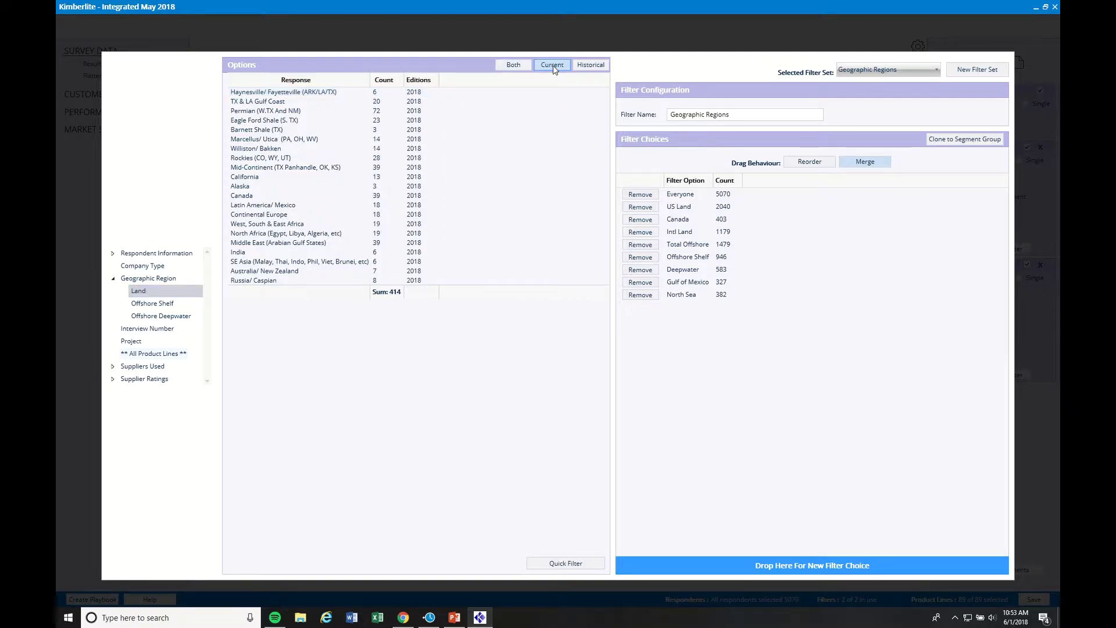
pyautogui.click(590, 67)
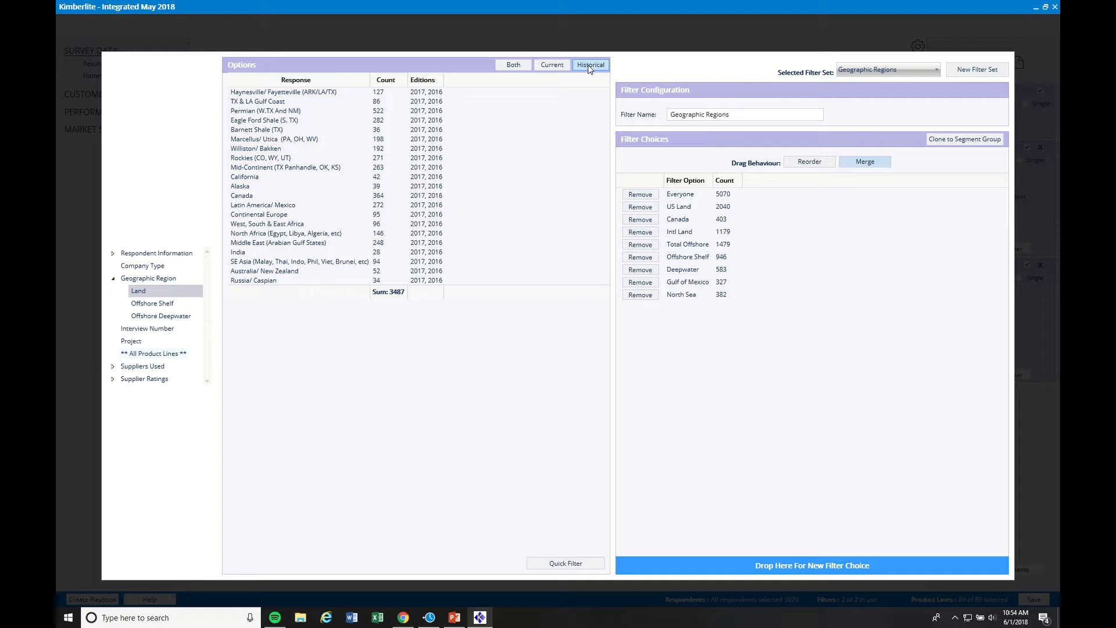
pyautogui.click(514, 66)
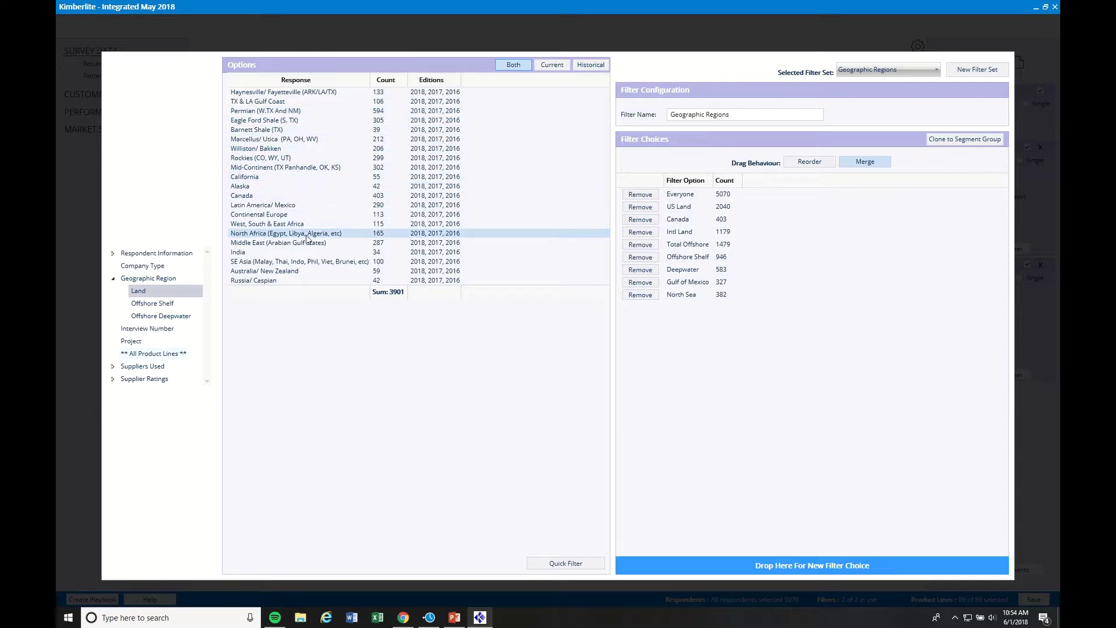
# Add the Land response Middle East (Arabian Gulf States) as a filter choice and rename it Middle East Land Only
pyautogui.moveTo(297, 243); pyautogui.dragTo(638, 309)
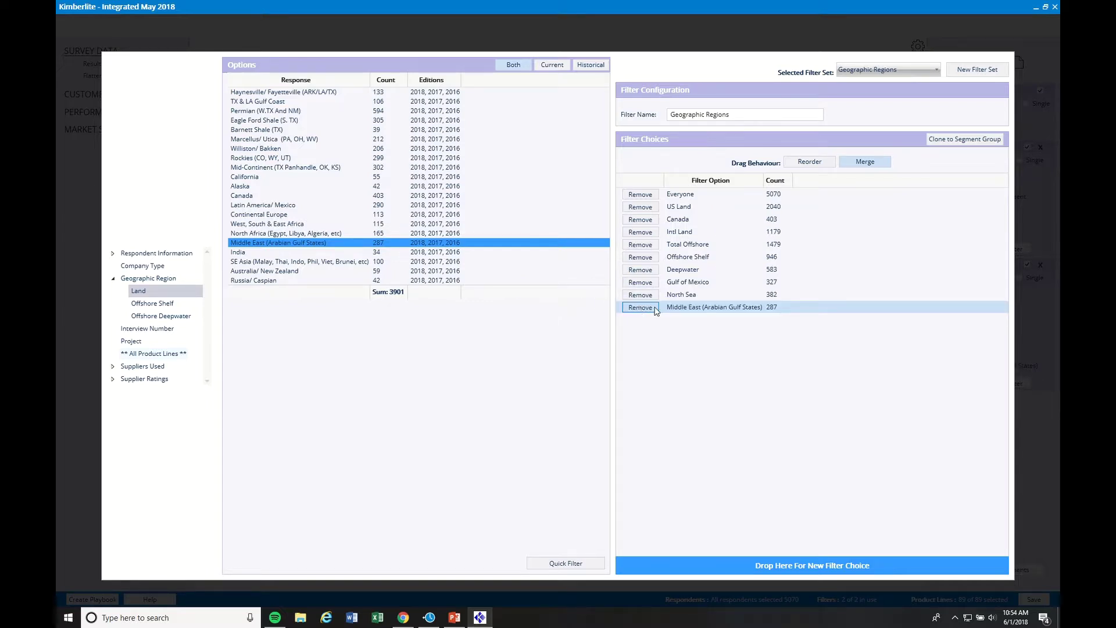
pyautogui.click(686, 309)
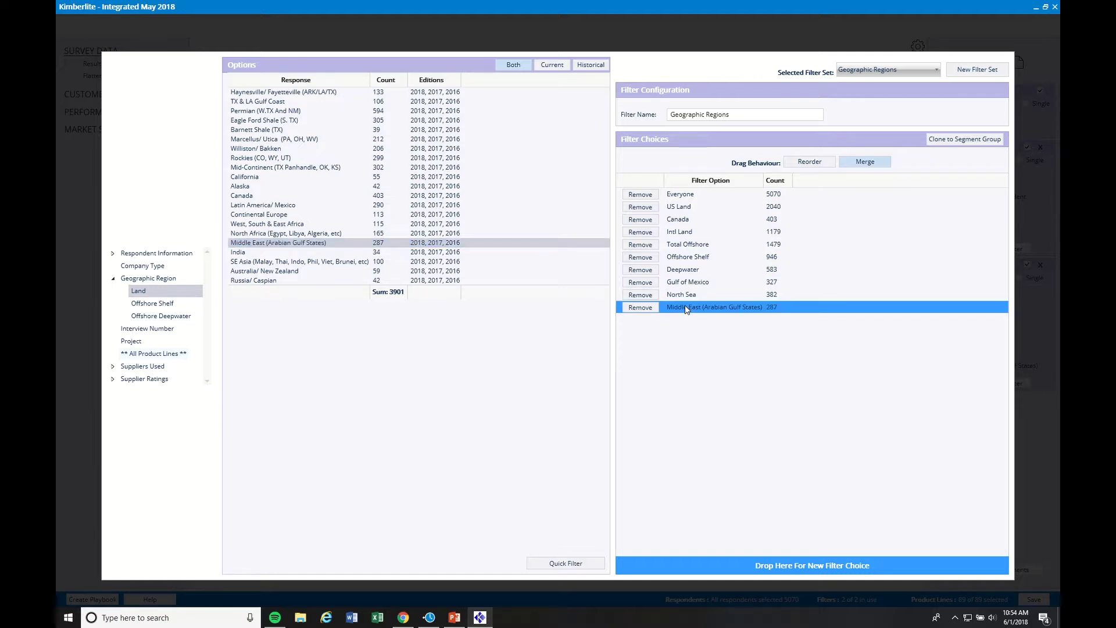
pyautogui.click(686, 309)
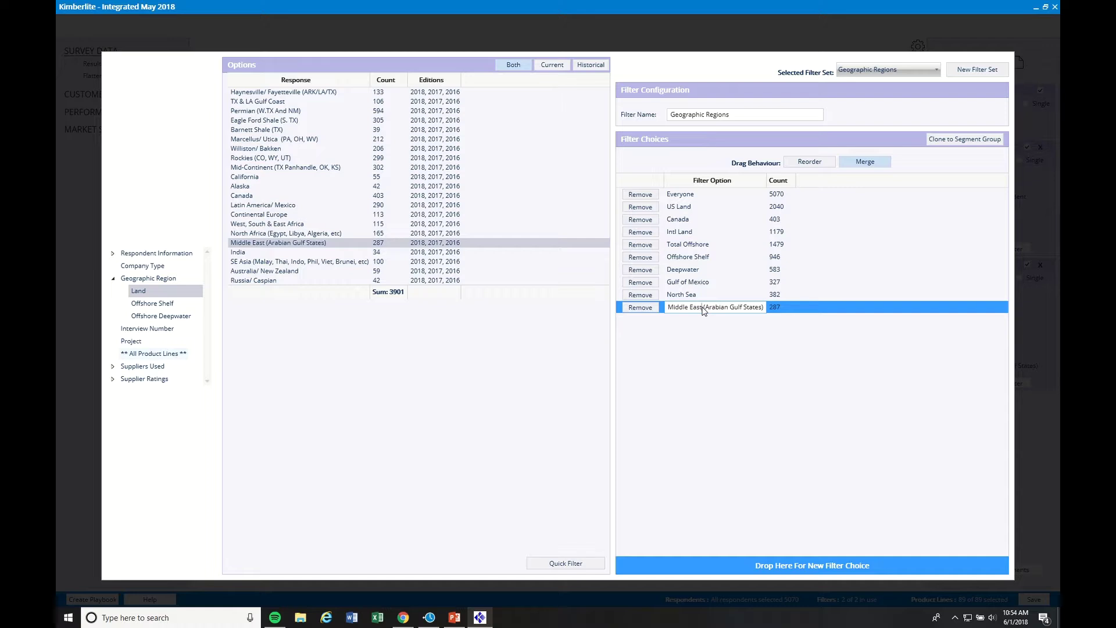
pyautogui.press('Delete')
pyautogui.press('Delete')
pyautogui.press('Delete')
pyautogui.press('Delete')
pyautogui.press('Delete')
pyautogui.press('Delete')
pyautogui.press('Delete')
pyautogui.press('Delete')
pyautogui.press('Delete')
pyautogui.press('Delete')
pyautogui.press('Delete')
pyautogui.press('Delete')
pyautogui.press('Delete')
pyautogui.press('Delete')
pyautogui.press('Delete')
pyautogui.press('Delete')
pyautogui.press('Delete')
pyautogui.press('Delete')
pyautogui.press('Delete')
pyautogui.press('Delete')
pyautogui.write('Land Only')
pyautogui.press('Return')
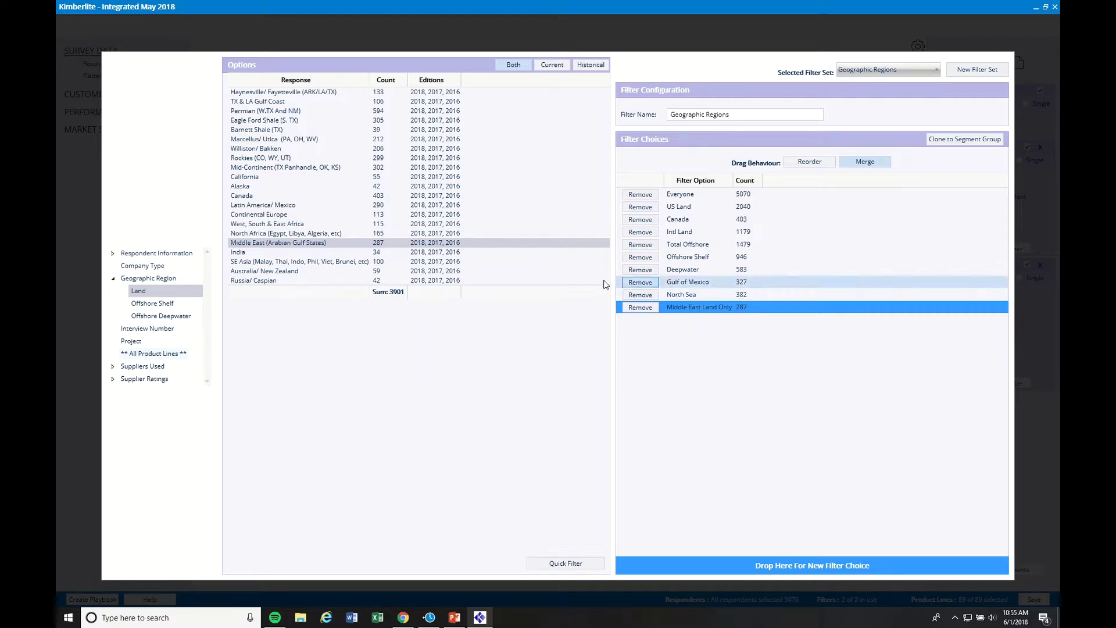
# Add Middle East (Arabian Gulf States) from Land, Offshore Shelf and Offshore Deepwater as three separate filter choices
pyautogui.click(303, 243)
pyautogui.moveTo(342, 264); pyautogui.dragTo(634, 329)
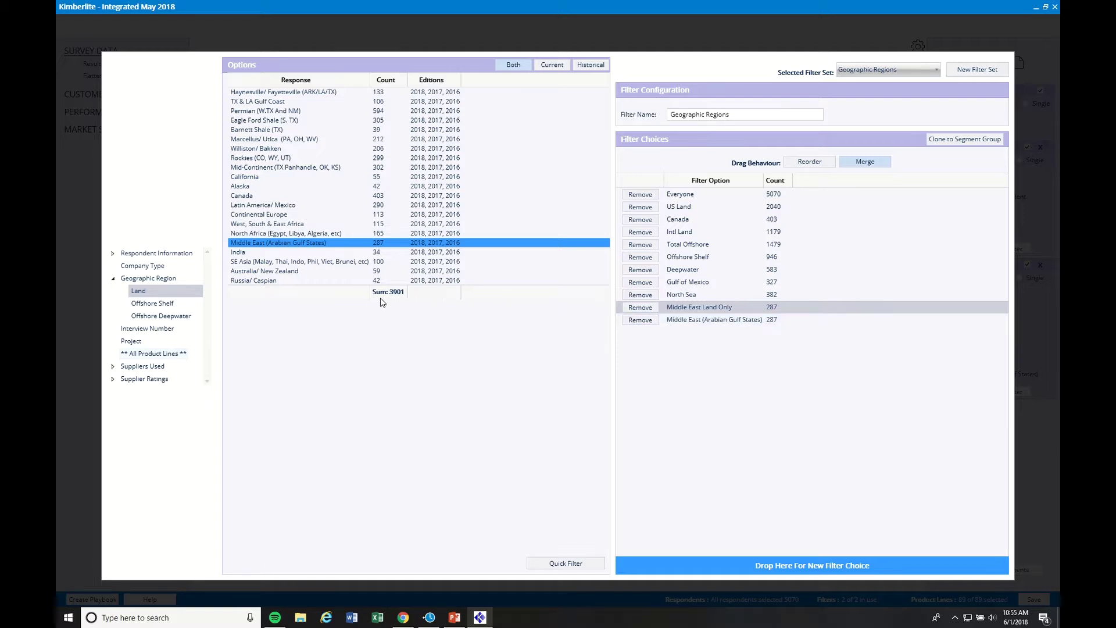
pyautogui.click(164, 308)
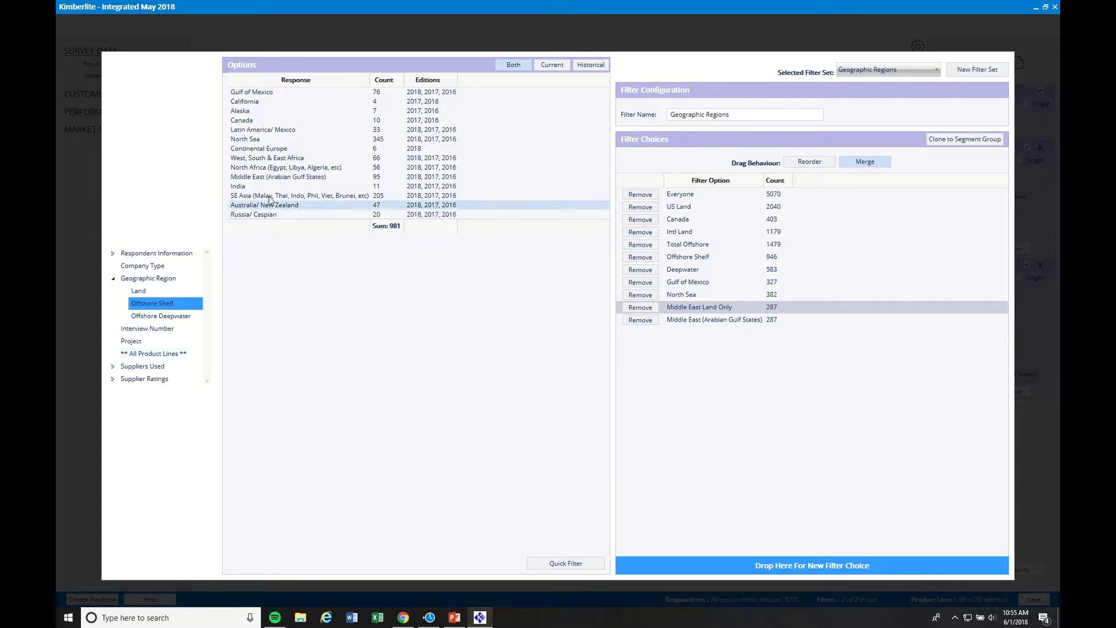
pyautogui.click(289, 180)
pyautogui.moveTo(289, 180); pyautogui.dragTo(642, 335)
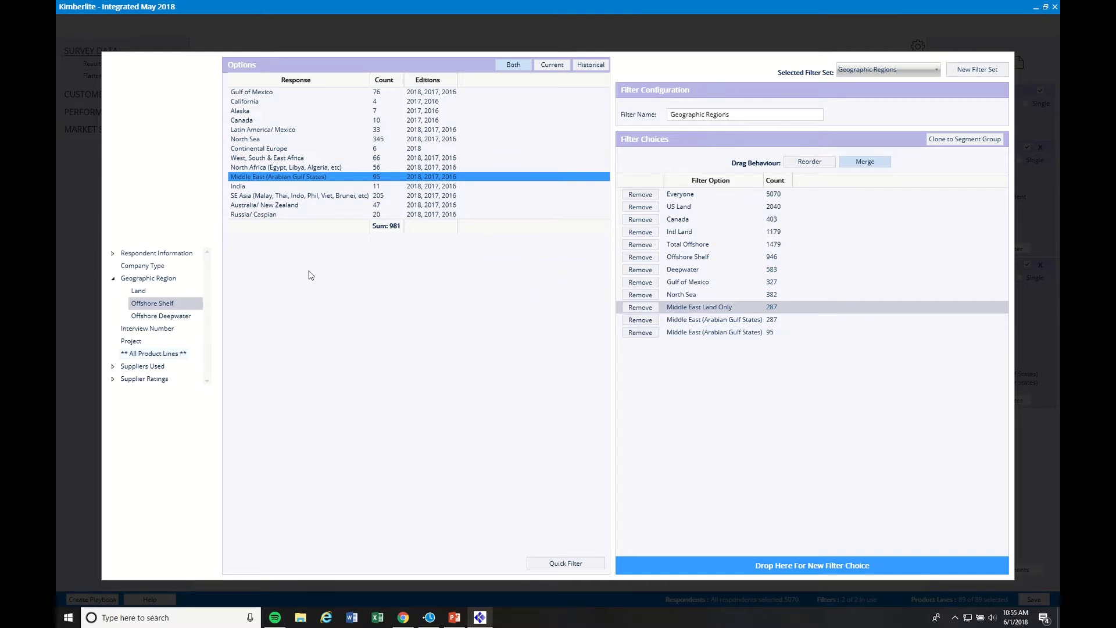
pyautogui.click(163, 316)
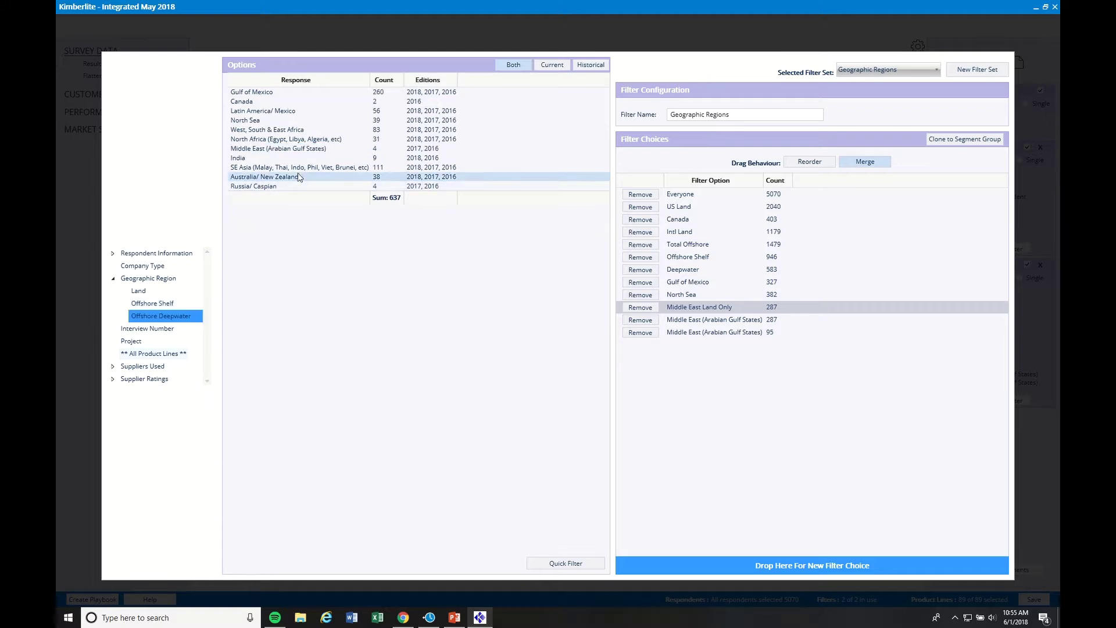
pyautogui.moveTo(305, 151); pyautogui.dragTo(661, 352)
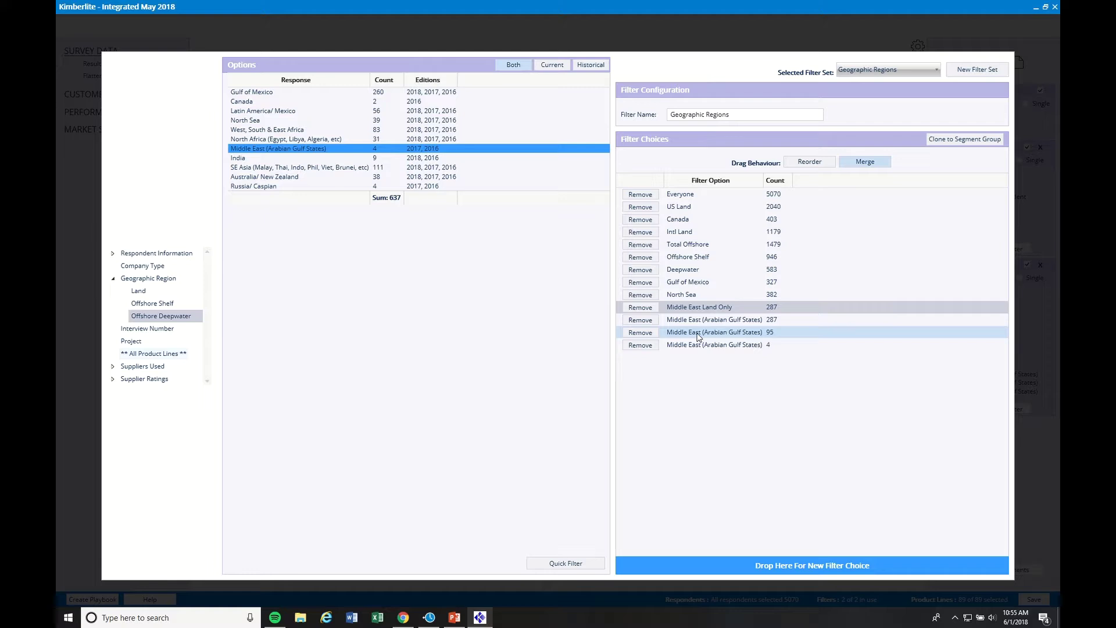
# Merge the three Middle East (Arabian Gulf States) filter choices into one and rename it Middle East ALL
pyautogui.moveTo(698, 337); pyautogui.dragTo(687, 324)
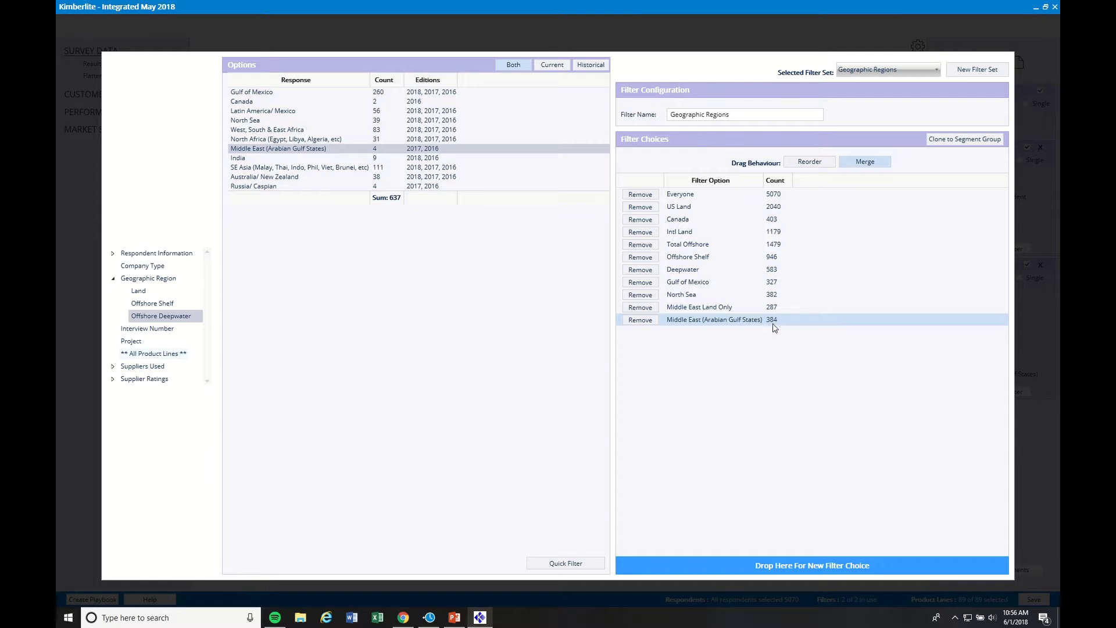
pyautogui.click(716, 322)
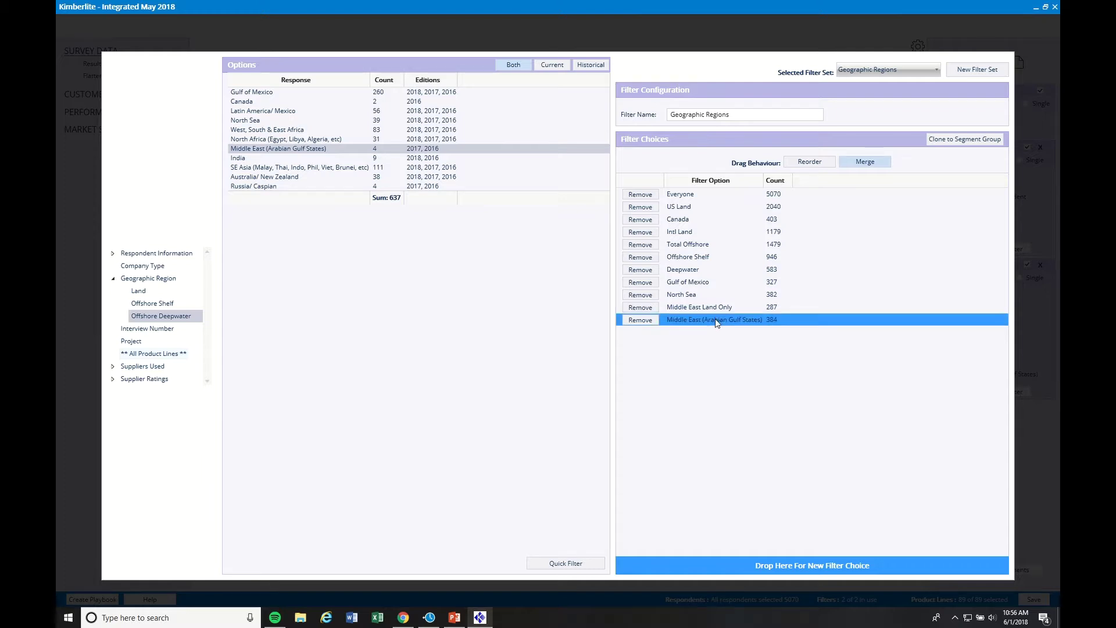
pyautogui.click(715, 318)
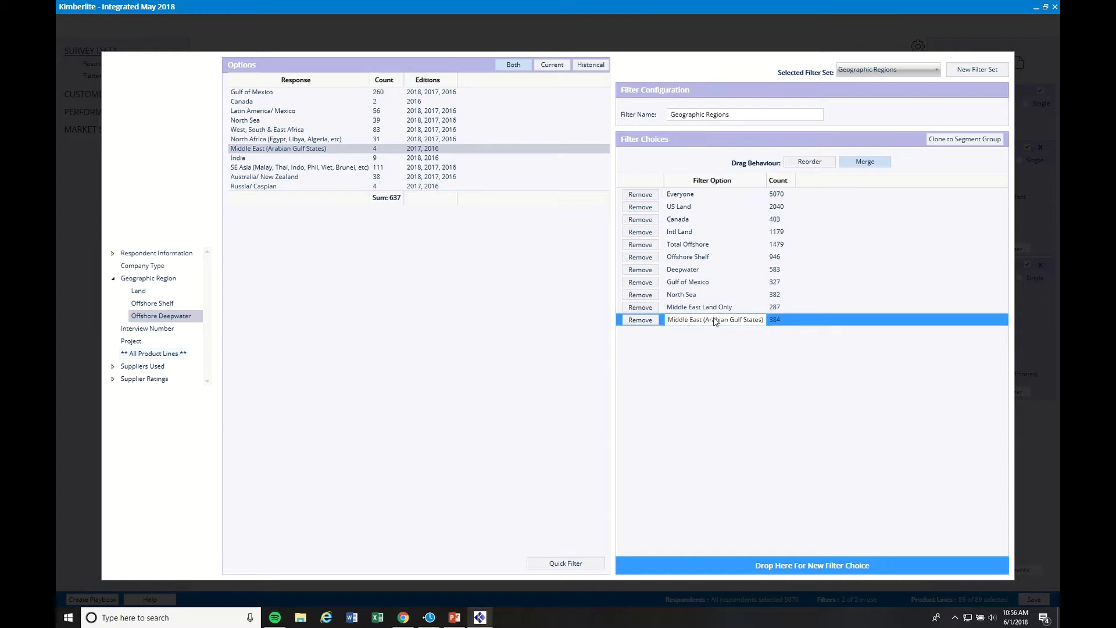
pyautogui.moveTo(704, 322); pyautogui.dragTo(768, 328)
pyautogui.write('ALL')
pyautogui.click(740, 341)
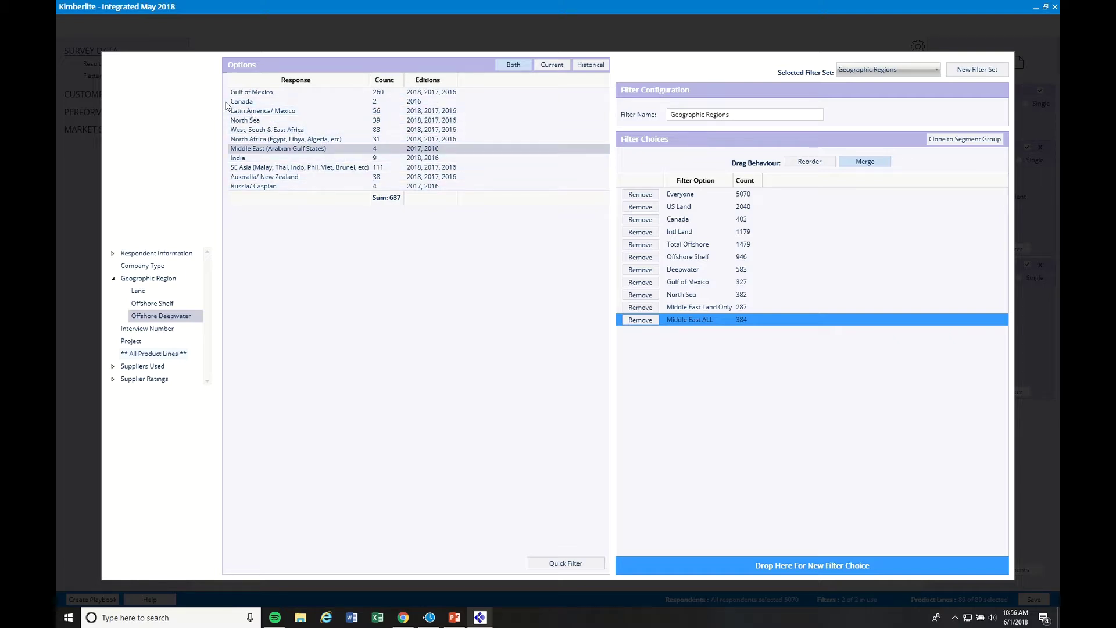
# Select the individual Offshore Deepwater responses Gulf of Mexico, Latin America/ Mexico and West, South & East Africa together
pyautogui.click(242, 93)
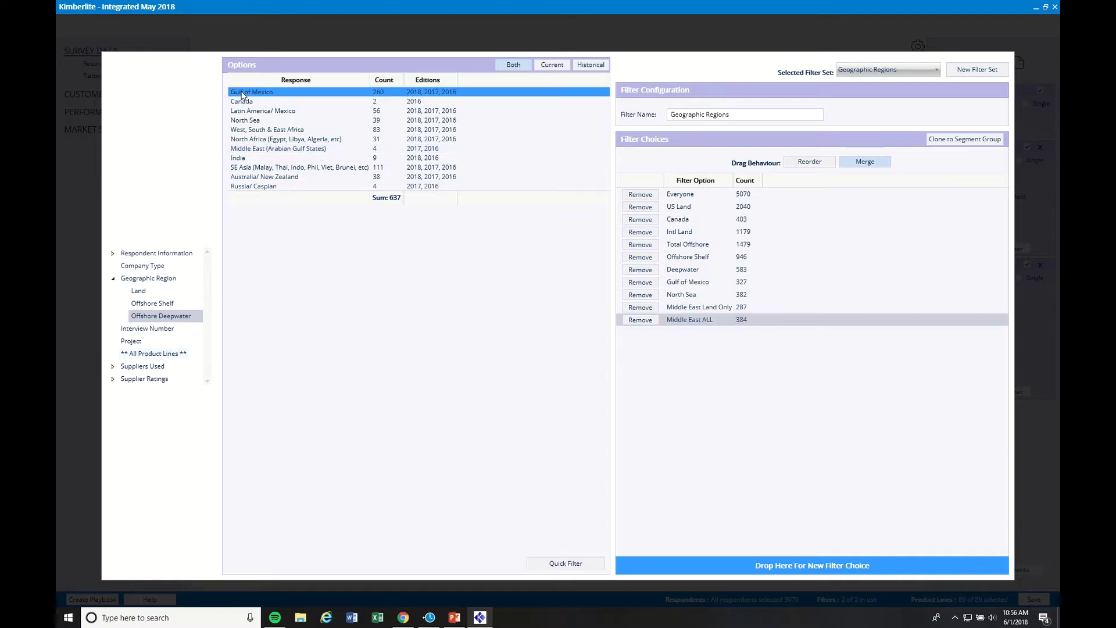
pyautogui.keyDown('ctrl'); pyautogui.click(253, 110); pyautogui.keyUp('ctrl')
pyautogui.keyDown('ctrl'); pyautogui.click(259, 129); pyautogui.keyUp('ctrl')
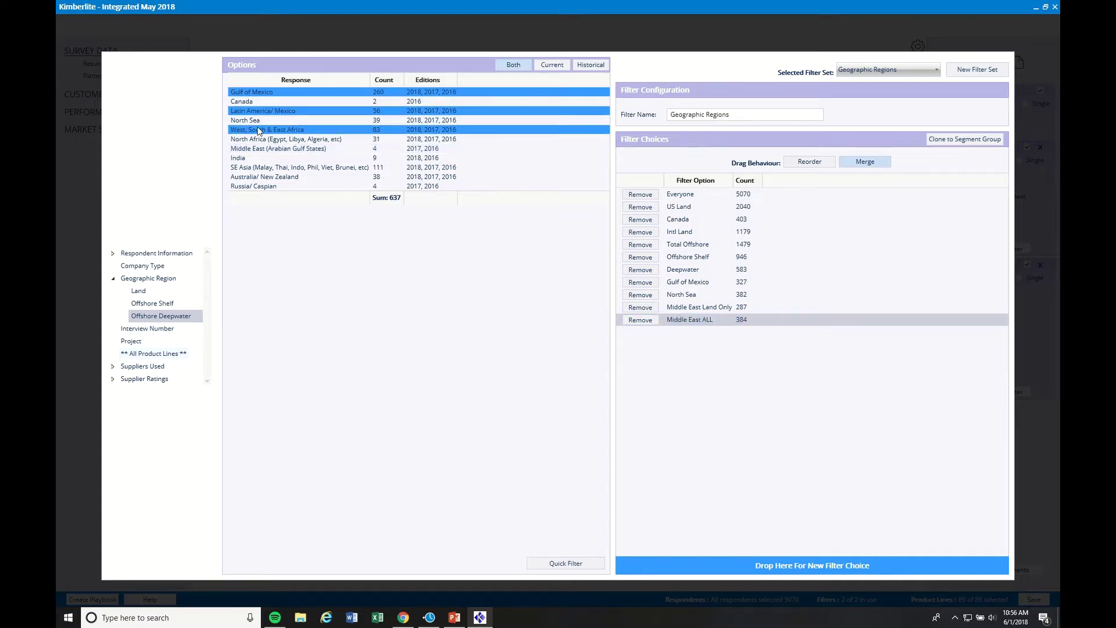
# Select the continuous range of Offshore Deepwater responses from Gulf of Mexico through Australia/ New Zealand
pyautogui.click(260, 93)
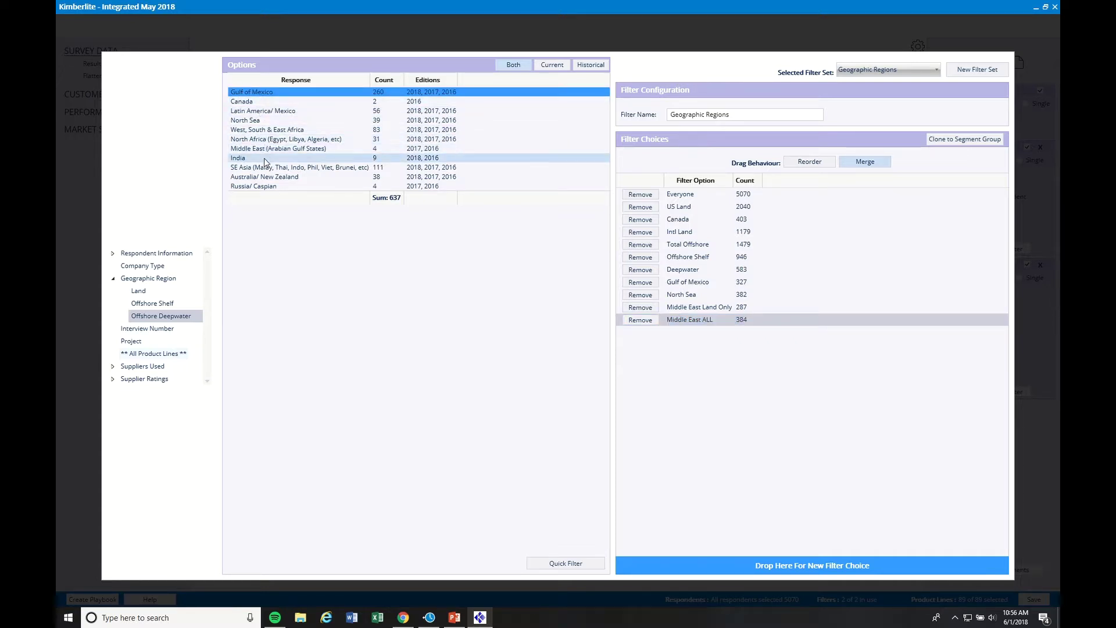
pyautogui.keyDown('shift'); pyautogui.click(261, 177); pyautogui.keyUp('shift')
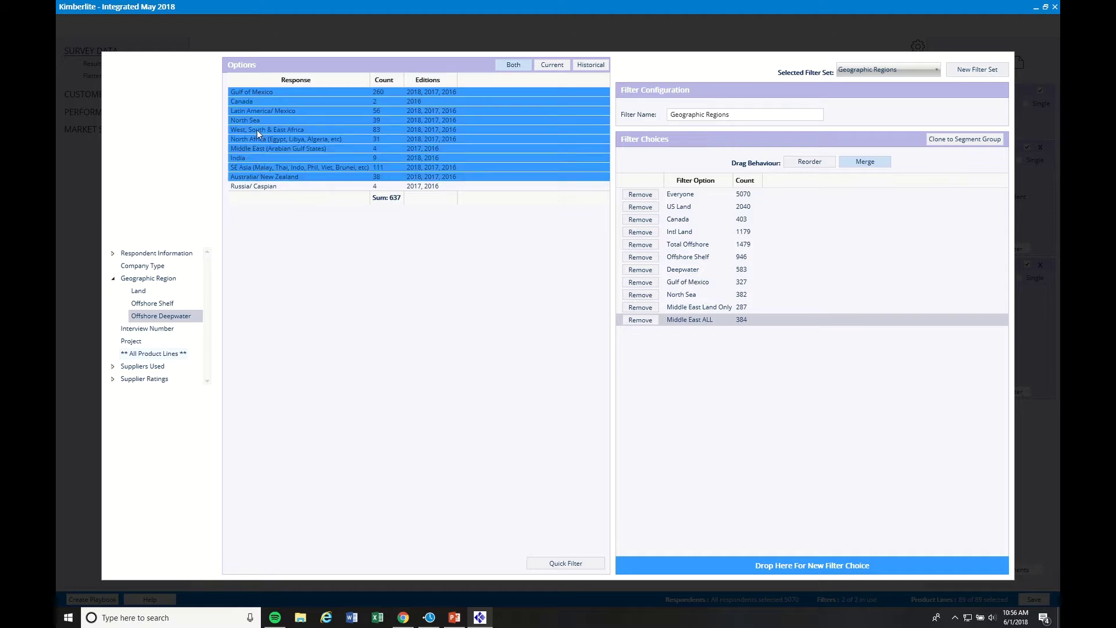
# Group the selected Offshore Deepwater responses into a single new filter choice named Test 1
pyautogui.moveTo(257, 130); pyautogui.dragTo(658, 366)
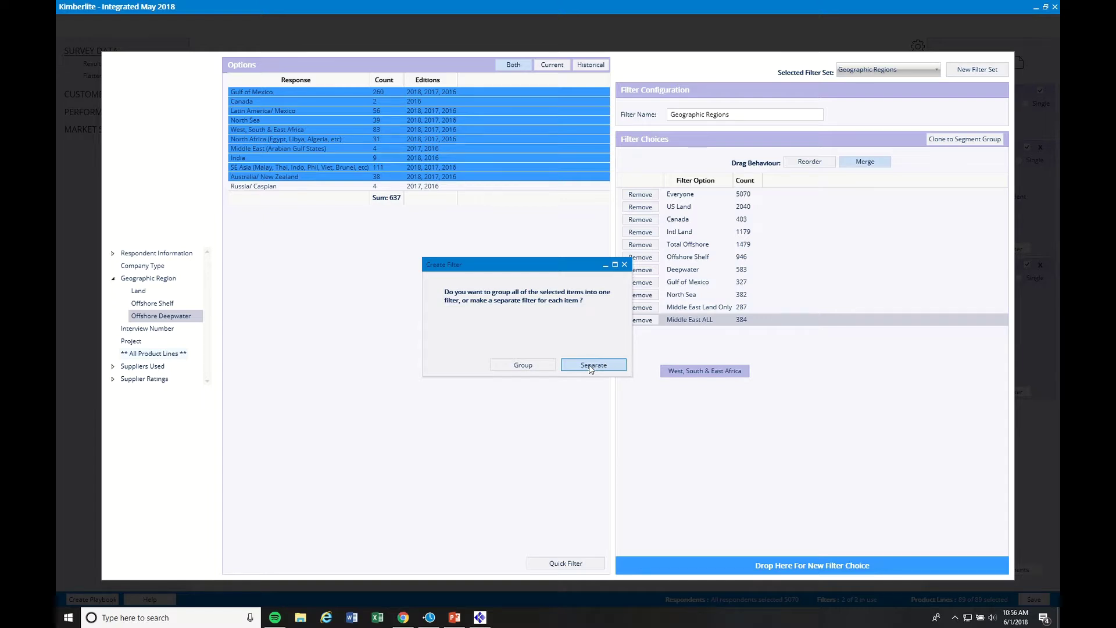
pyautogui.click(534, 366)
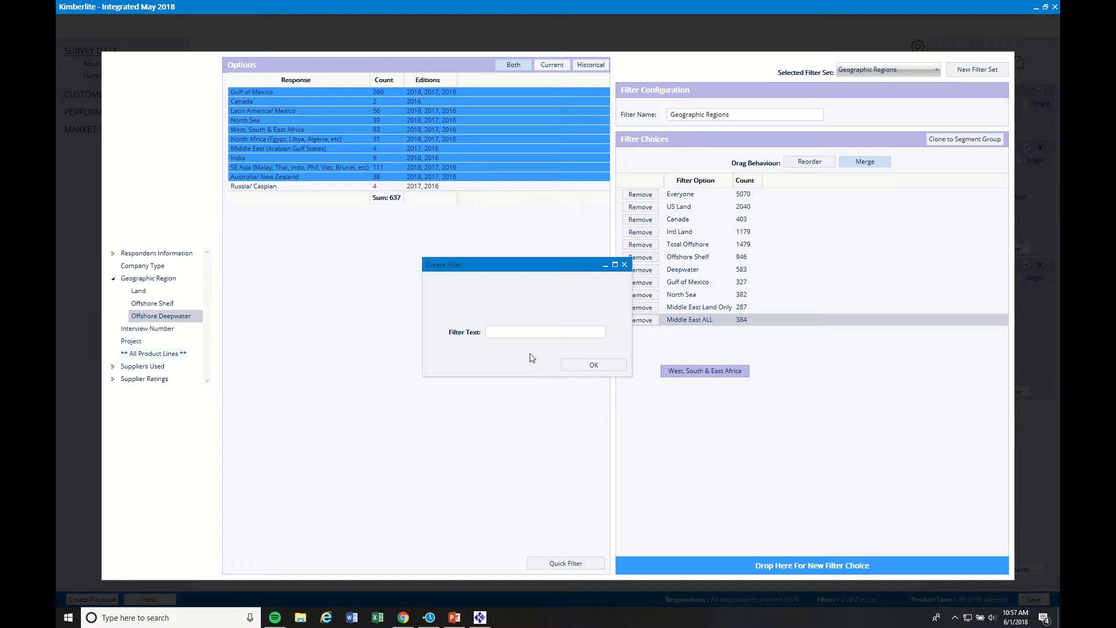
pyautogui.click(526, 332)
pyautogui.write('Test 1')
pyautogui.click(580, 365)
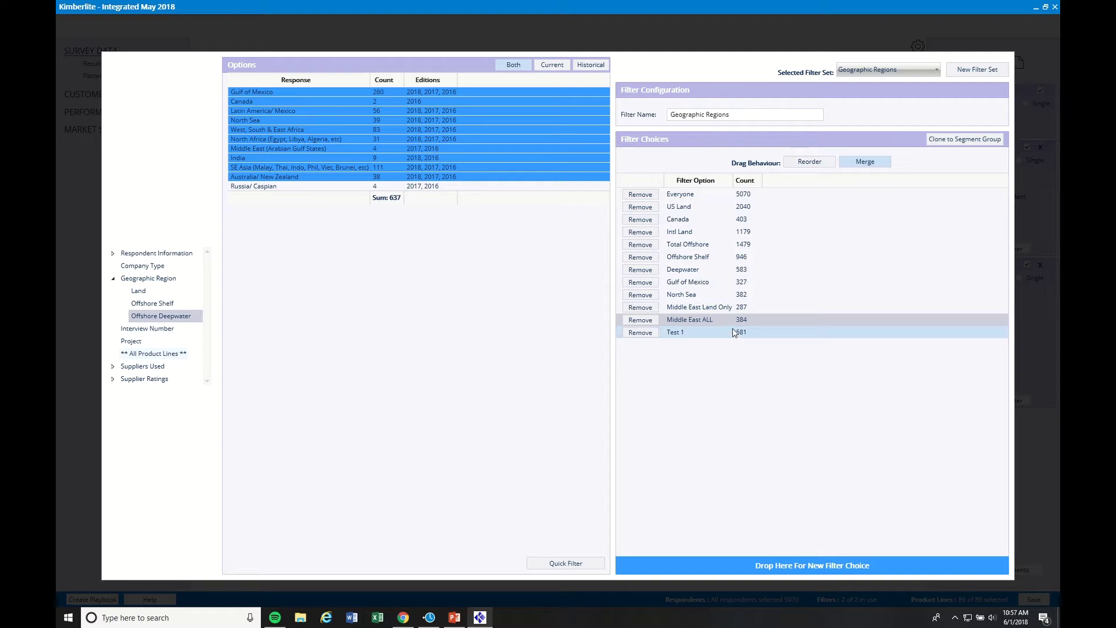
# Reorder the Test 1 choice to directly below Everyone and clone the Geographic Regions filter set to a segment group
pyautogui.click(811, 165)
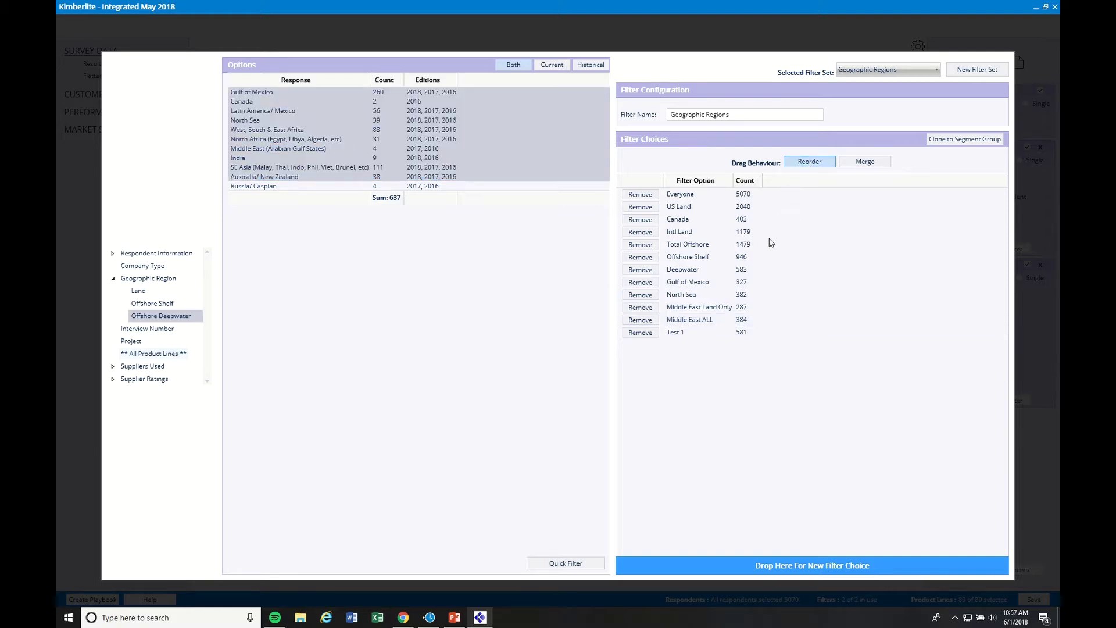
pyautogui.moveTo(678, 332); pyautogui.dragTo(672, 208)
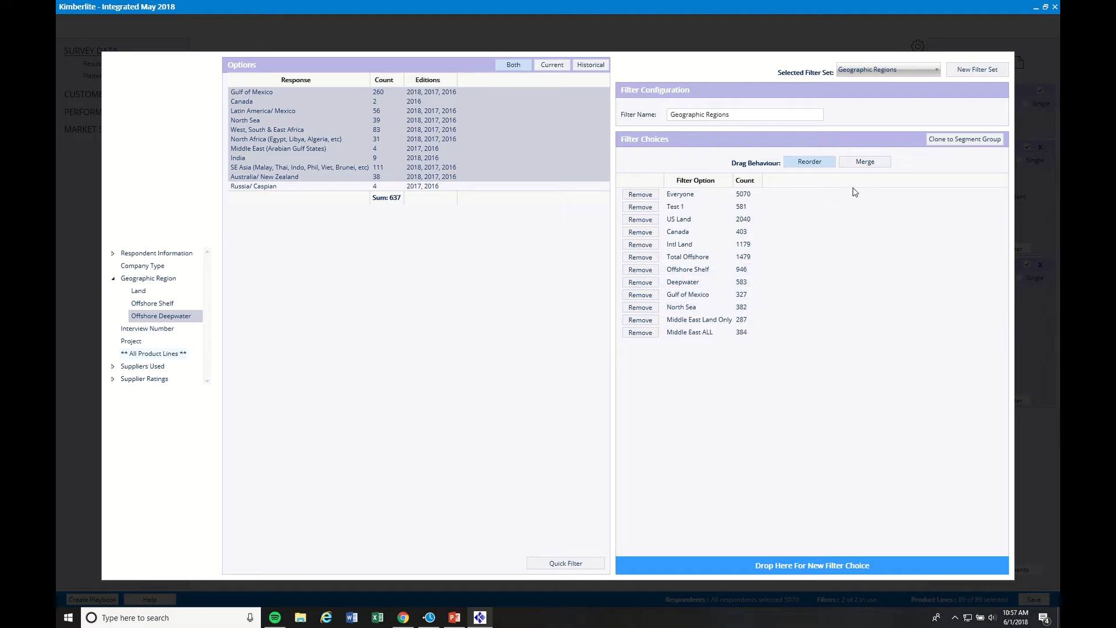
pyautogui.click(951, 143)
# Create a new filter set named TEST FILTER
pyautogui.click(963, 71)
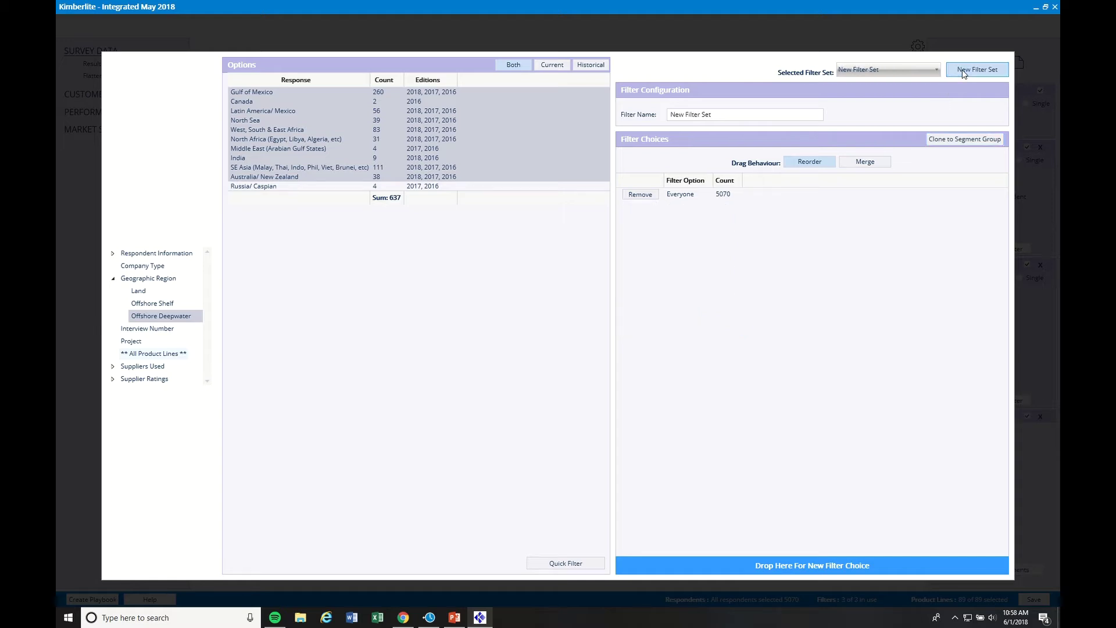
pyautogui.click(727, 120)
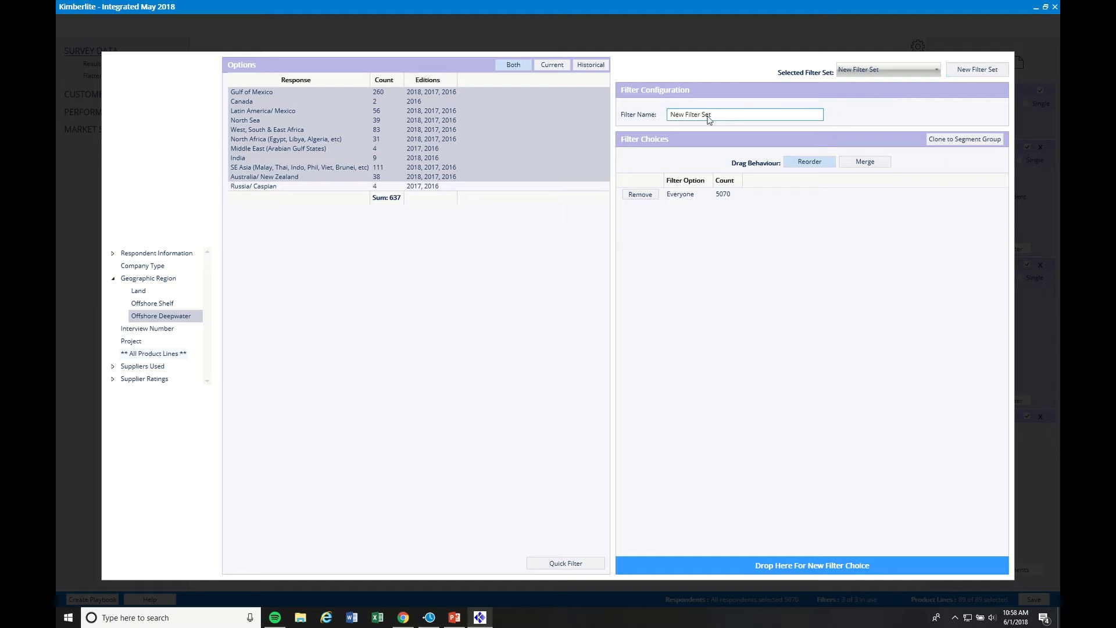
pyautogui.moveTo(720, 119); pyautogui.dragTo(667, 114)
pyautogui.write('TEST FILTER')
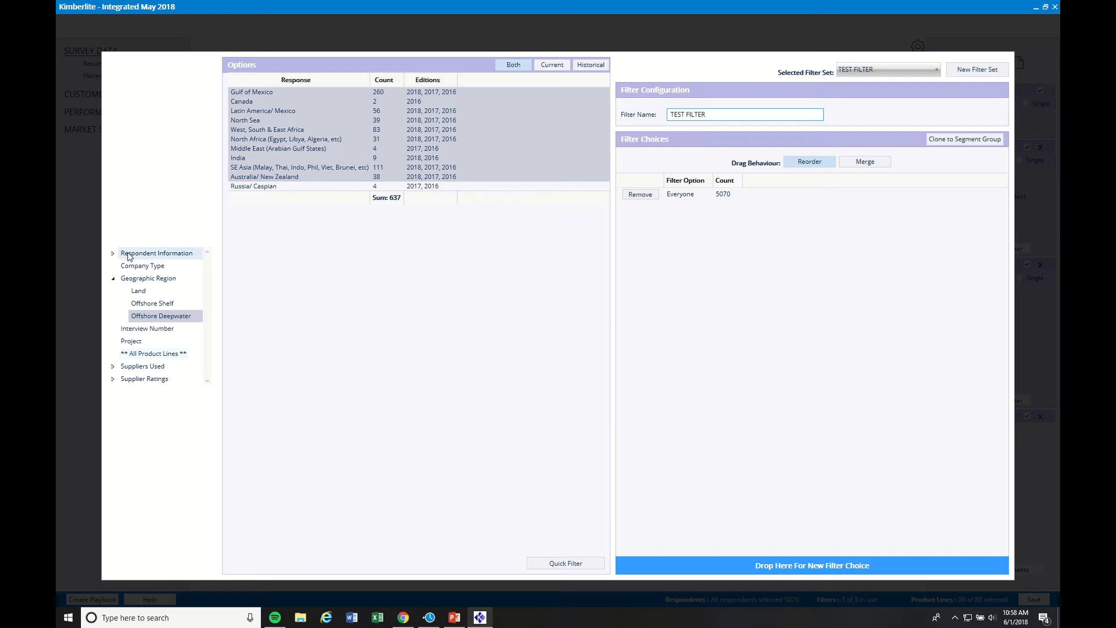
# Create a quick filter set from all the Project responses
pyautogui.click(130, 342)
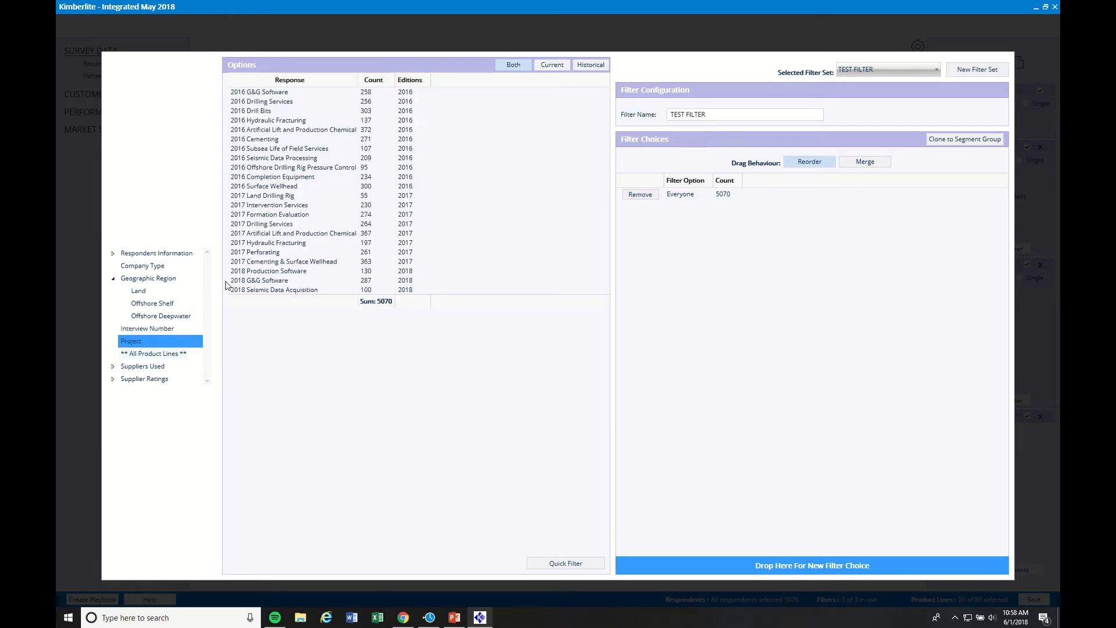
pyautogui.click(279, 93)
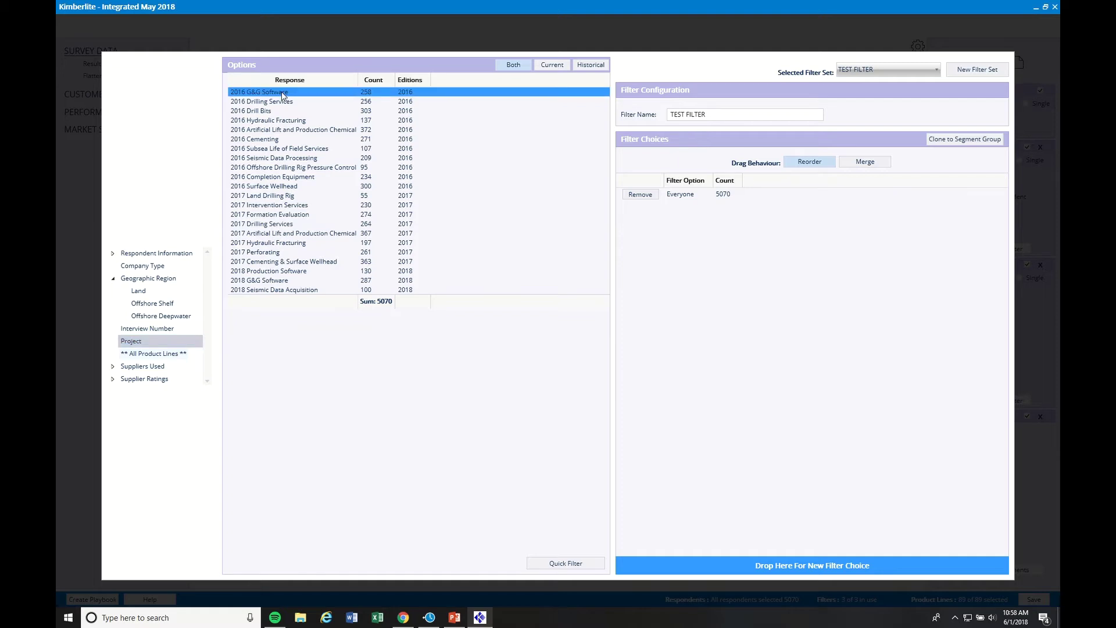
pyautogui.click(288, 121)
pyautogui.click(283, 159)
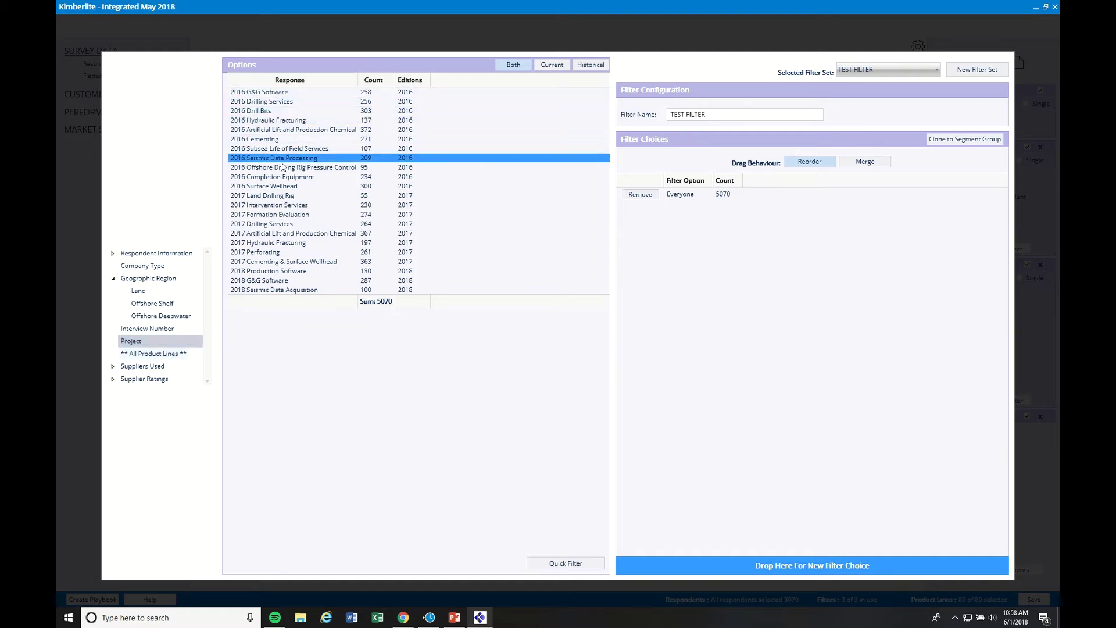
pyautogui.click(282, 168)
pyautogui.click(282, 186)
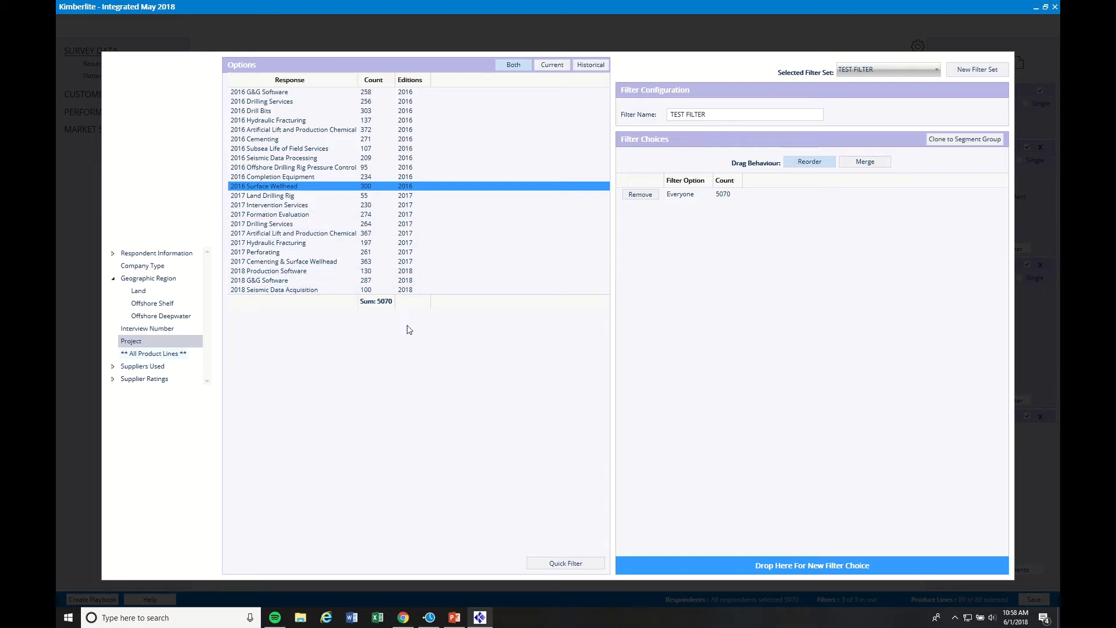
pyautogui.click(566, 563)
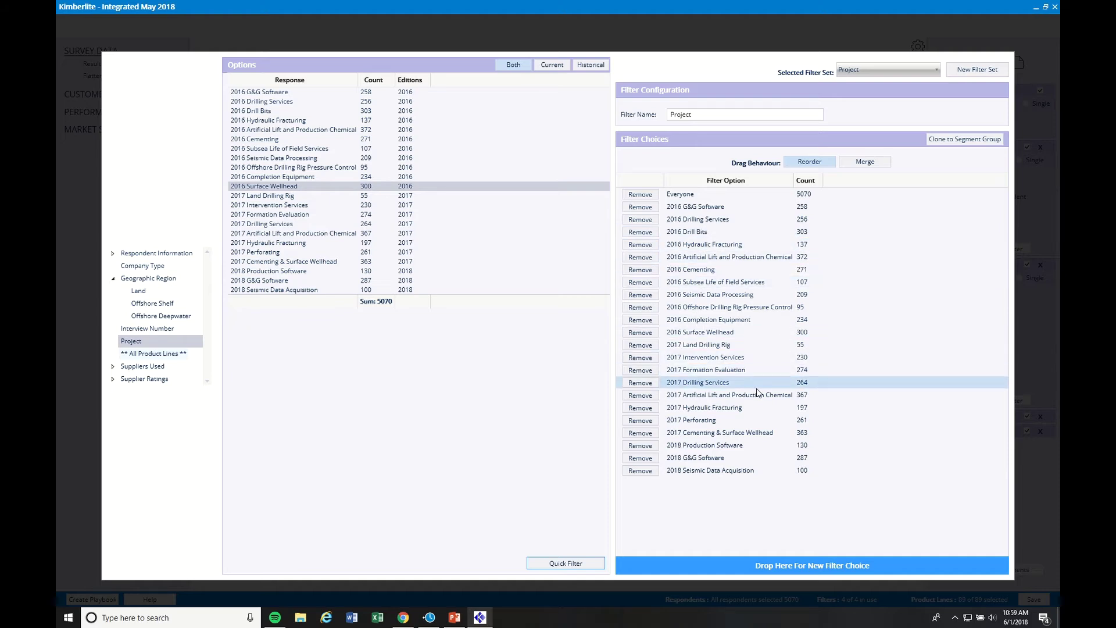
# Remove the Everyone choice from the Project filter set and clone the set to a segment group
pyautogui.click(645, 198)
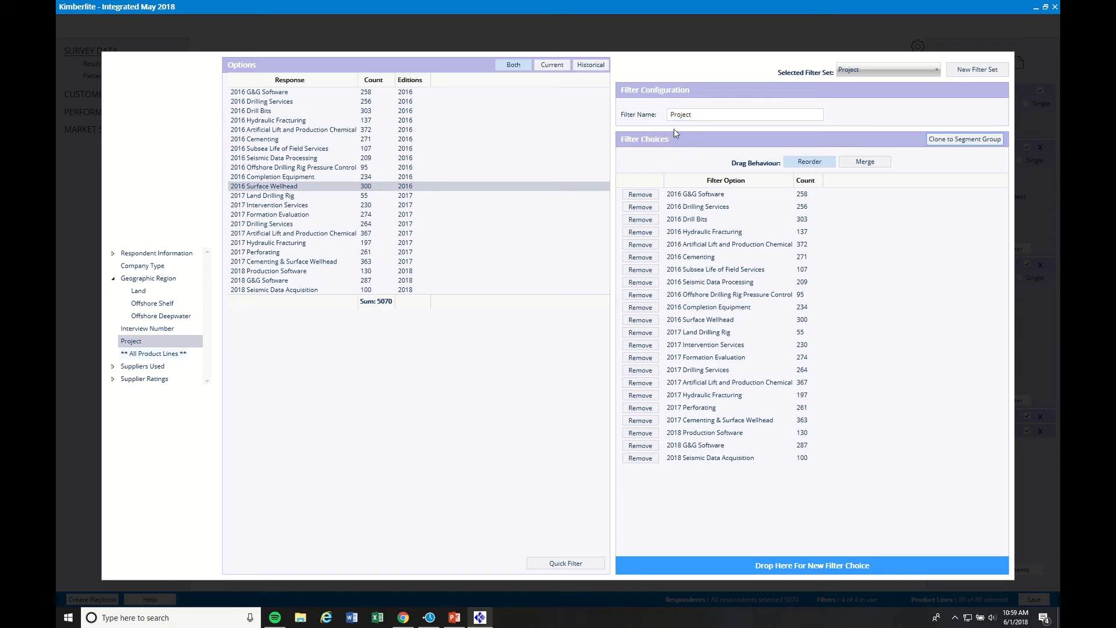
# Switch to the TEST FILTER set, then leave the filter editor and expand the TEST FILTER and Project filters to review their choices
pyautogui.click(937, 71)
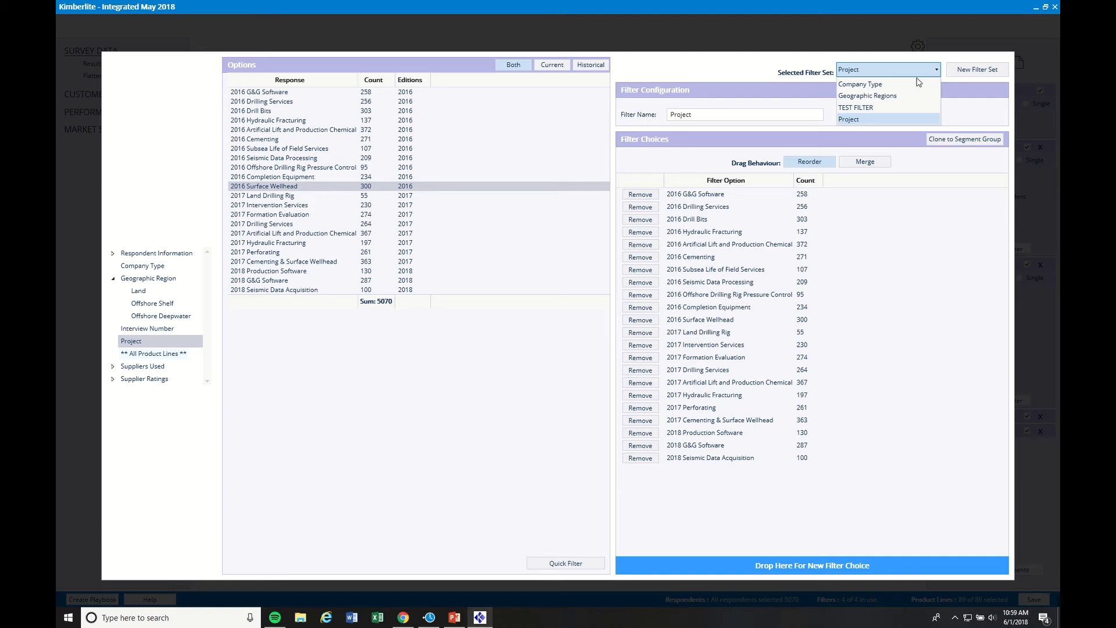
pyautogui.click(863, 108)
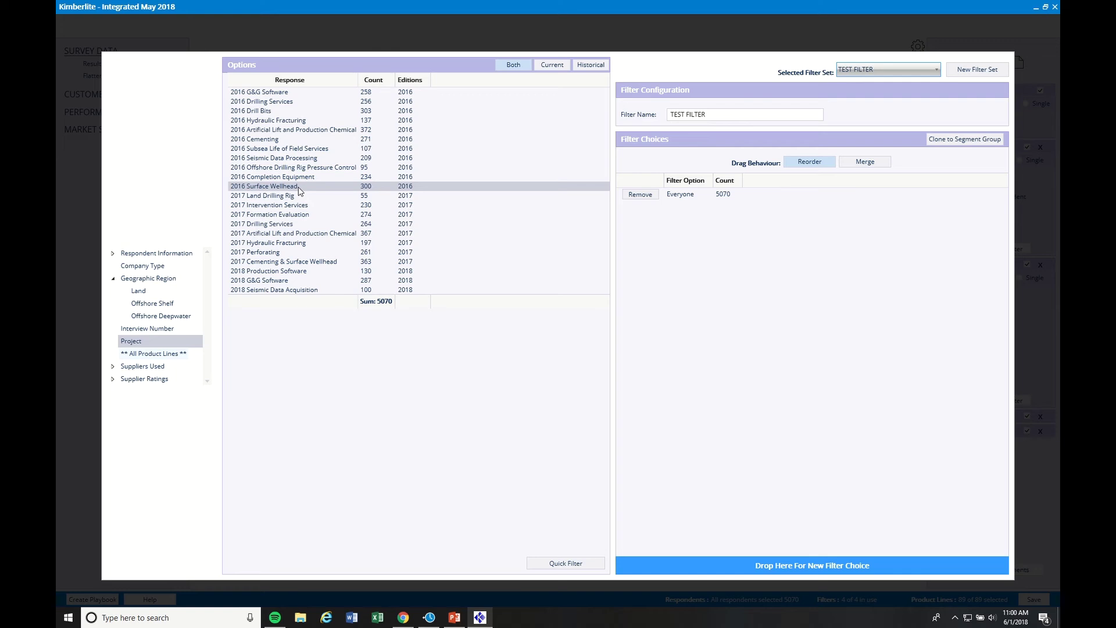
pyautogui.click(1025, 264)
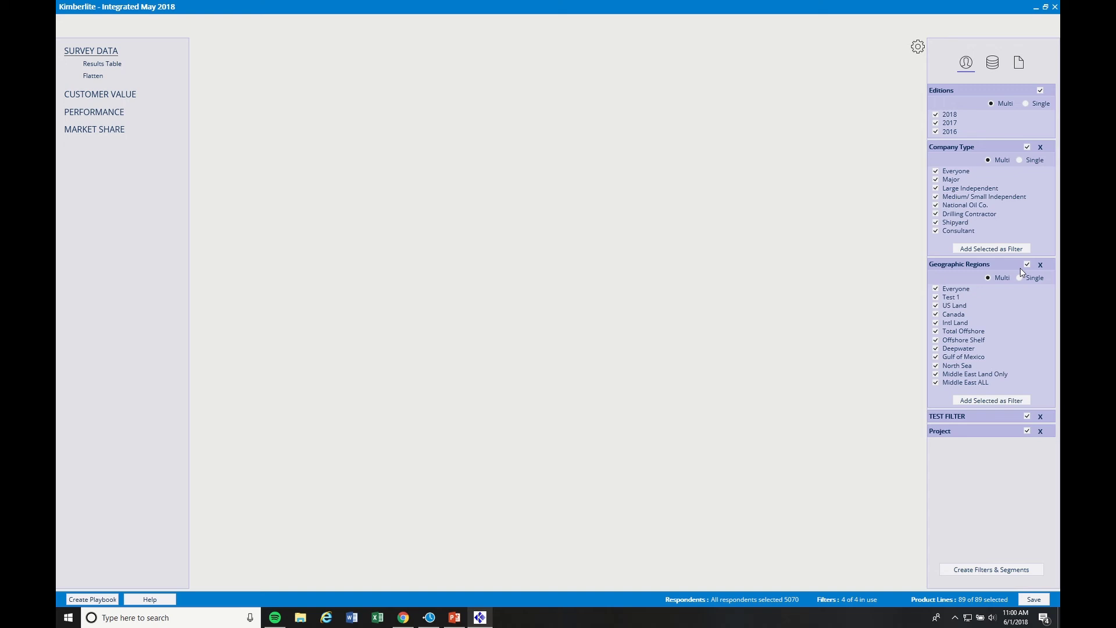
pyautogui.click(984, 415)
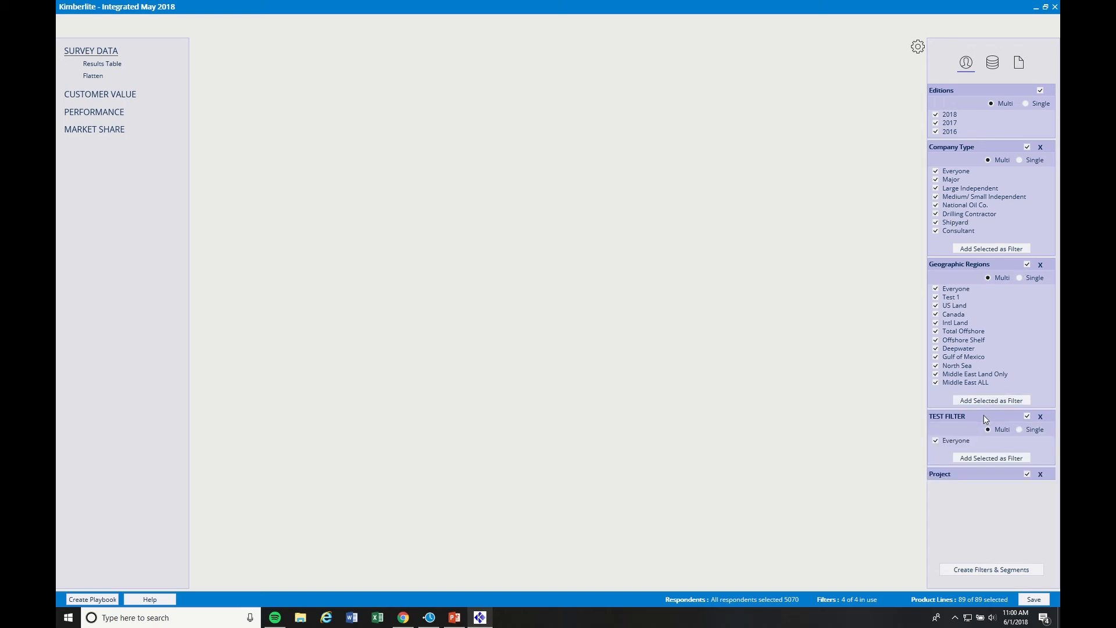
pyautogui.click(961, 474)
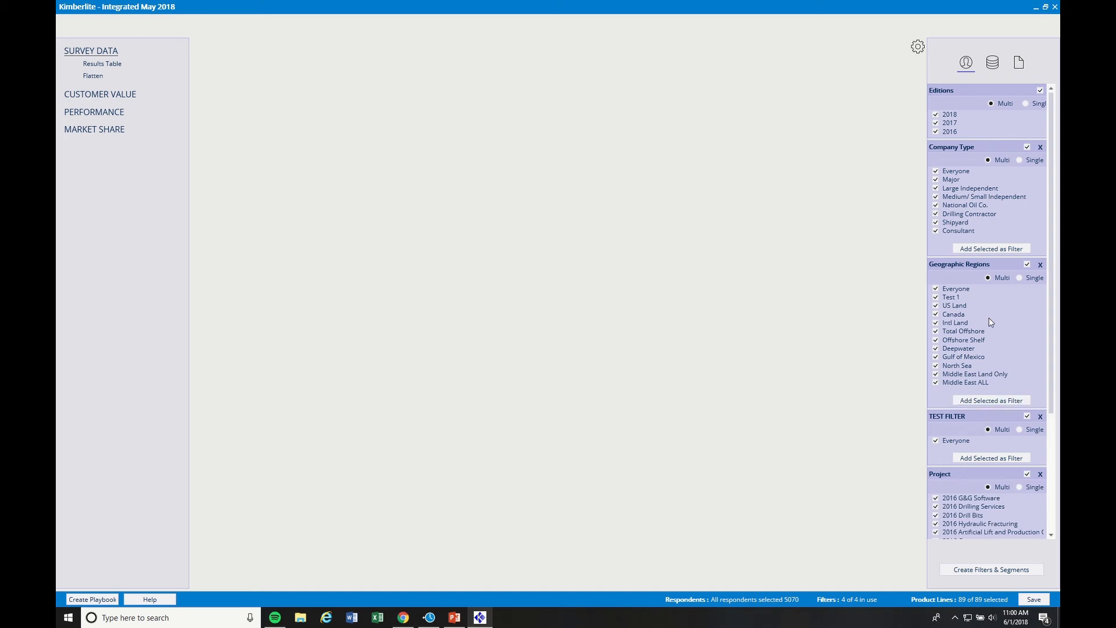
# Show the market segment groups and compare the choices of the two Geographic Regions groups
pyautogui.click(992, 64)
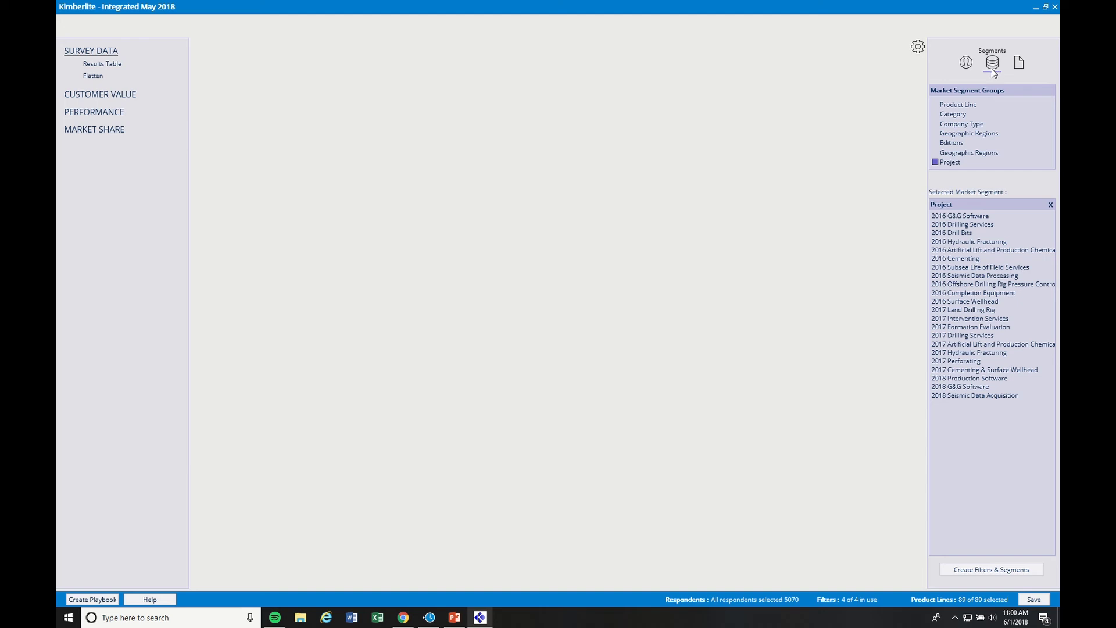
pyautogui.click(963, 134)
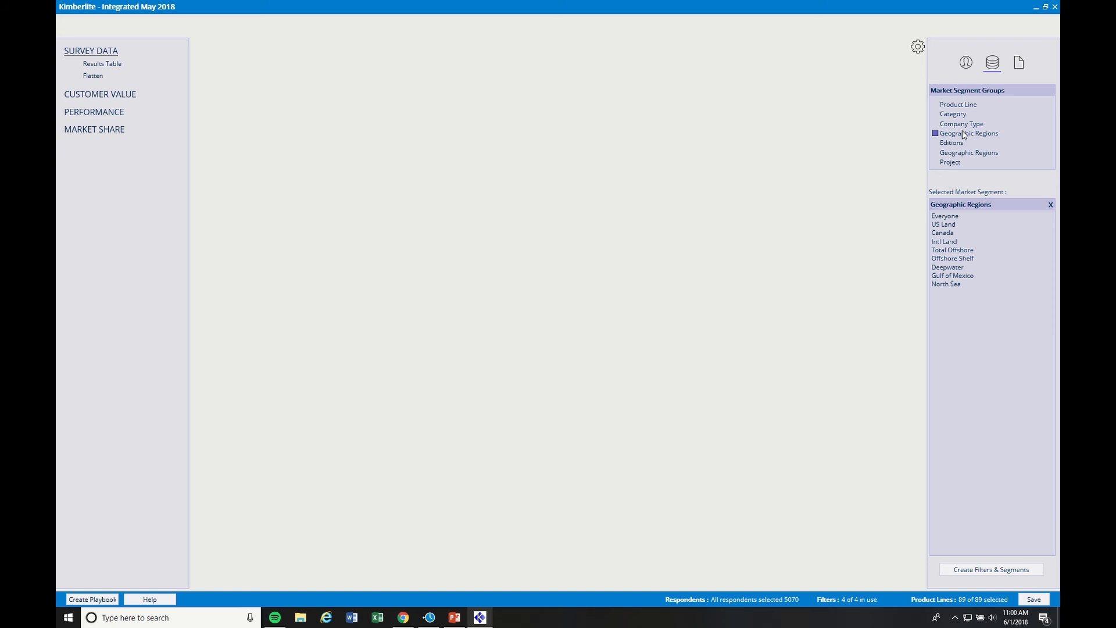
pyautogui.click(960, 152)
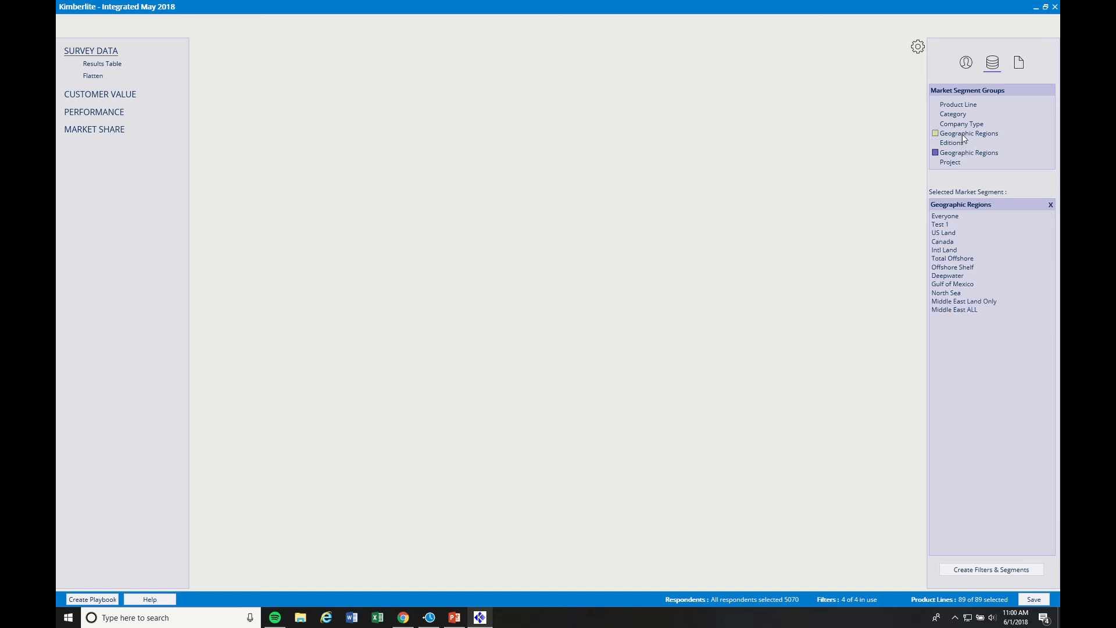
# Delete the Geographic Regions segment group that lacks the Test 1 and Middle East choices
pyautogui.click(964, 134)
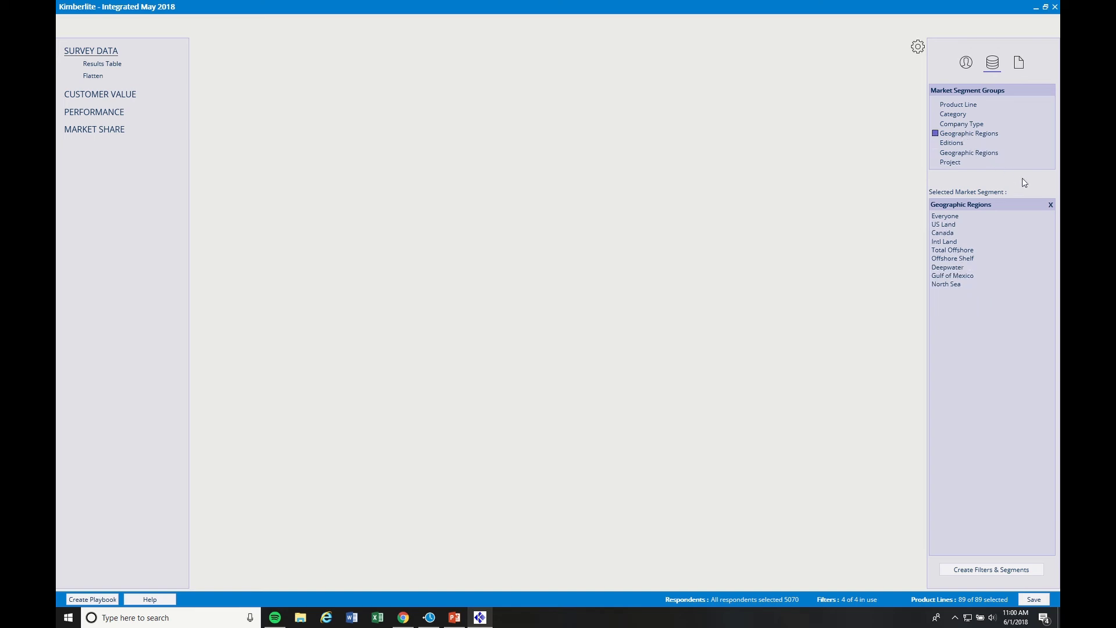
pyautogui.click(1051, 205)
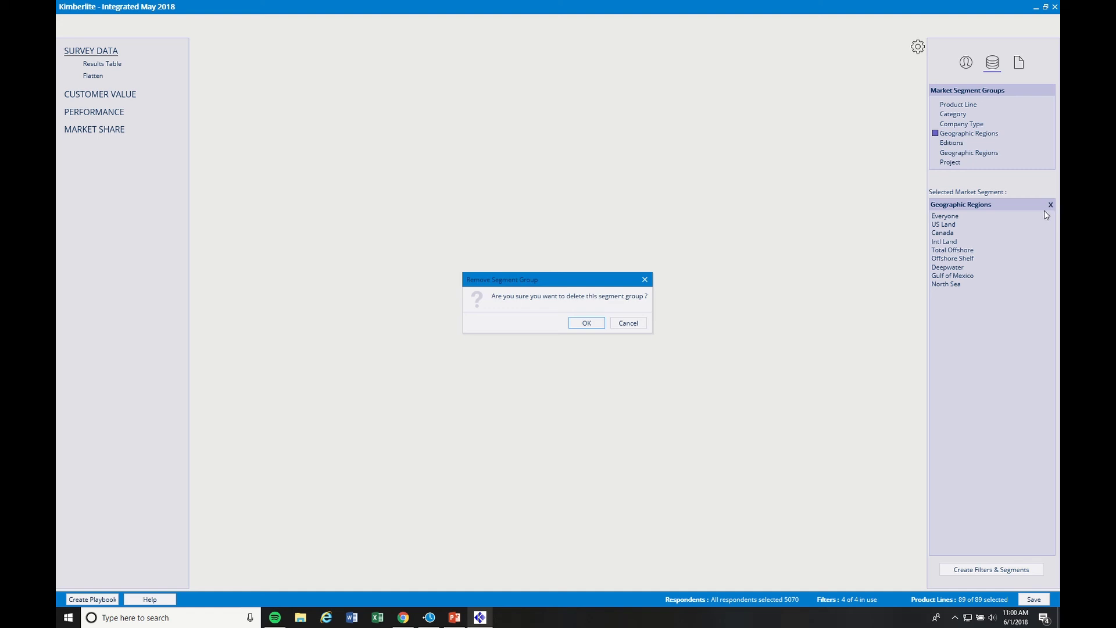
pyautogui.click(586, 328)
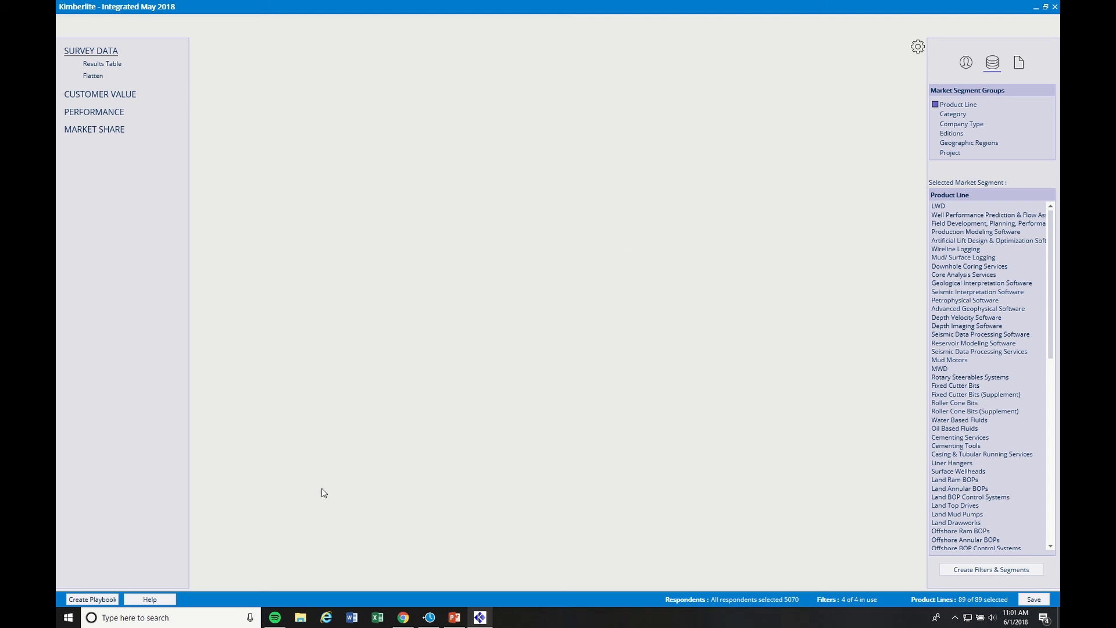
# Open the Kimberlite help contact information
pyautogui.click(152, 600)
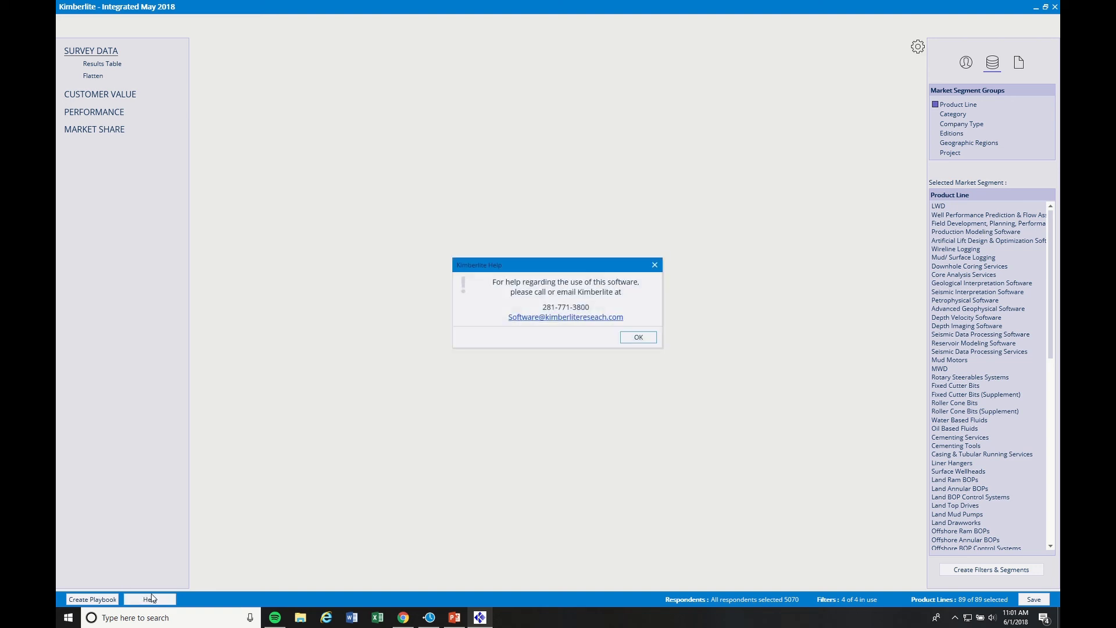